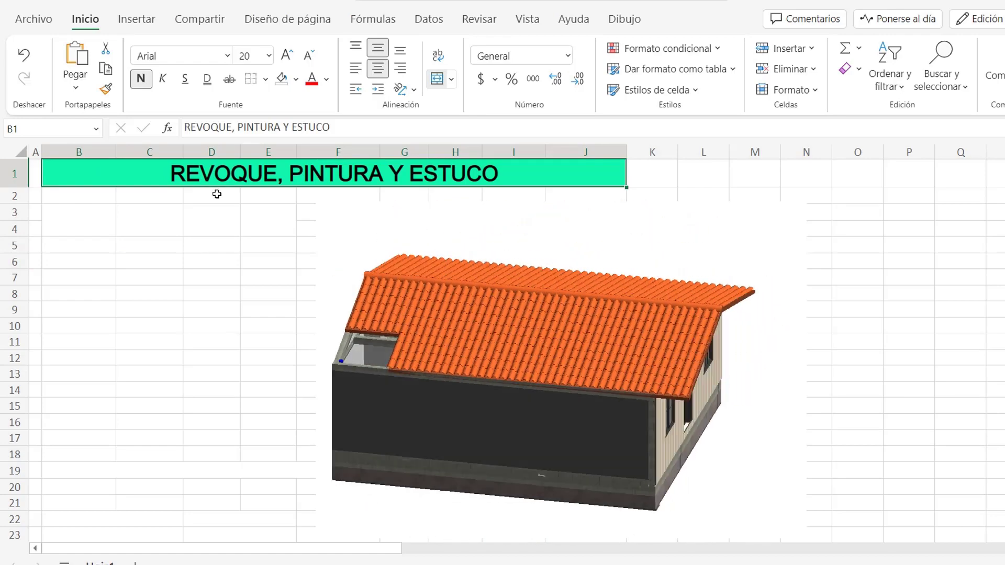
Enter the column headers UBICACIÓN, LONGITUD, ALTURA and # LADOS in row 3, starting at cell B3
left_click(71, 223)
type("UB")
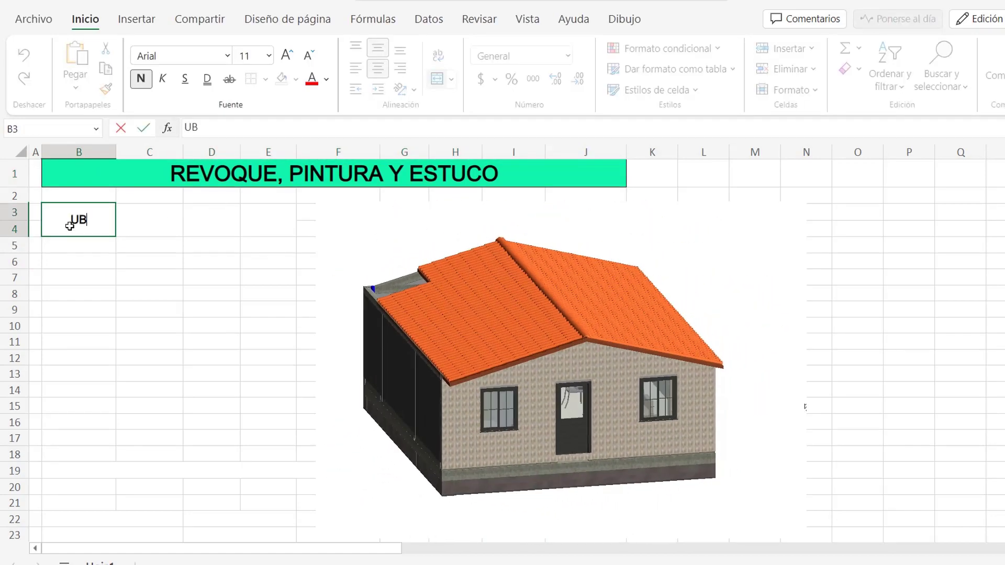
type("ICACIÓN")
key("Tab")
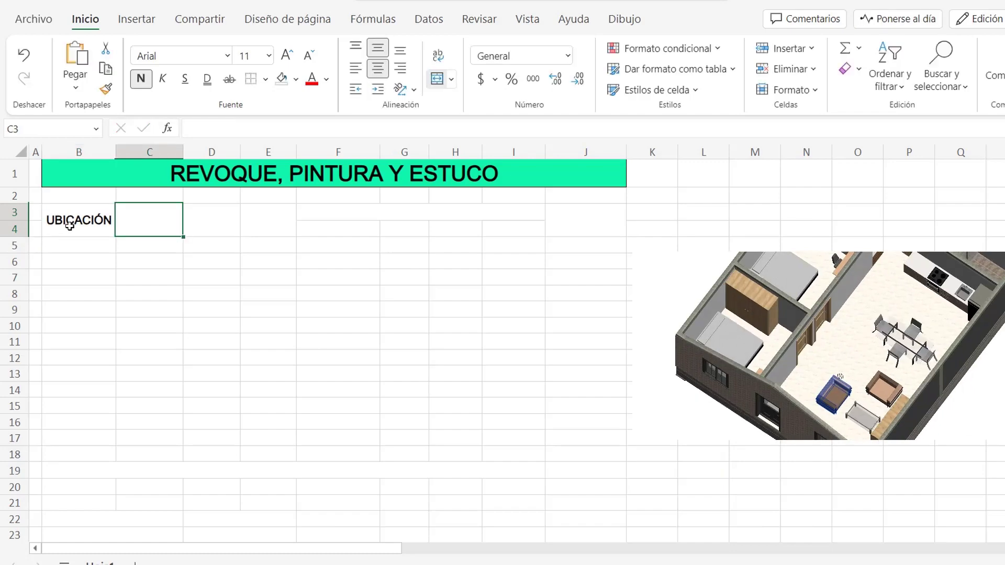
type("LONGITUD")
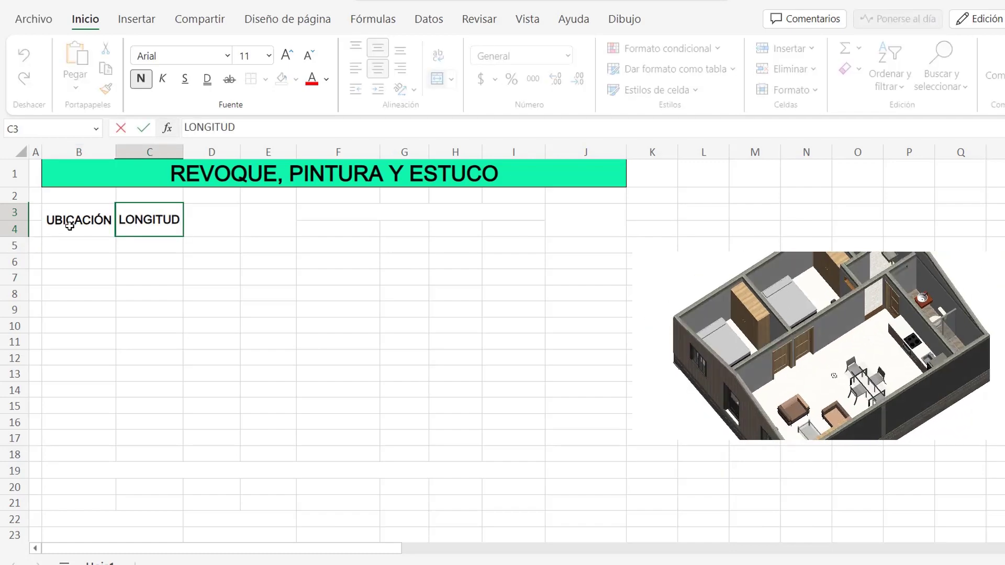
key("Tab")
type("ALTU")
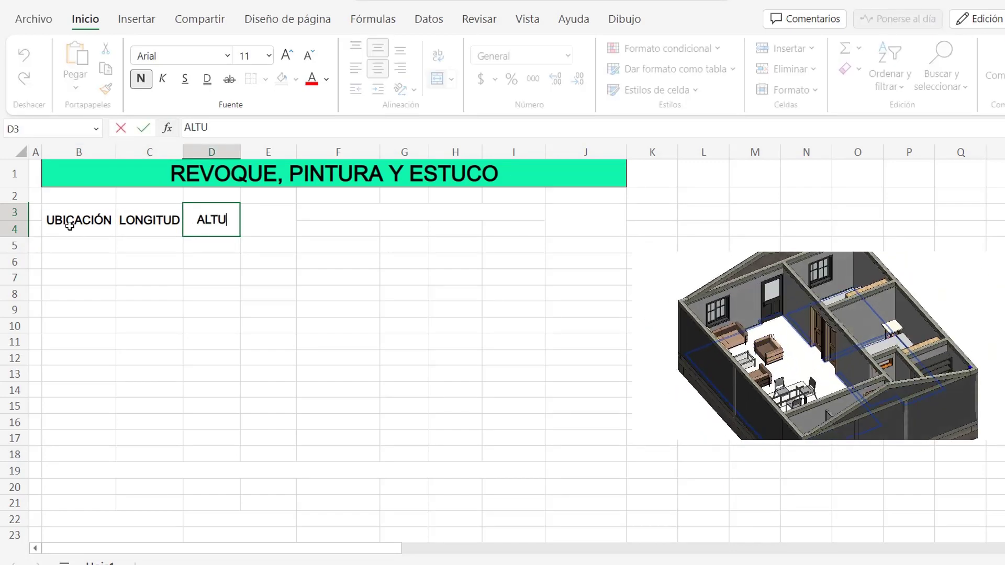
type("RA")
key("Tab")
type("# LADOS")
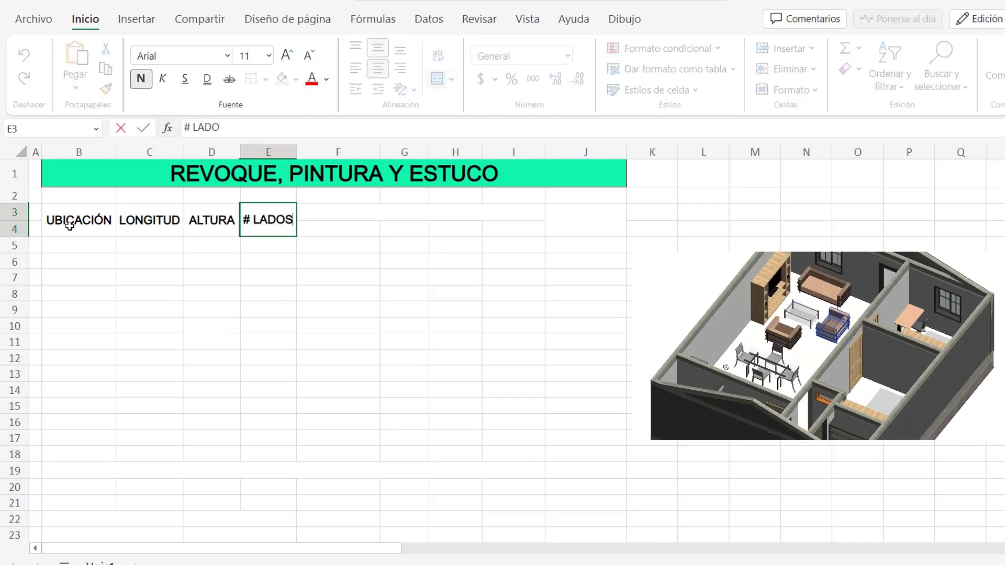
key("Tab")
Enter the header DESCUENTO in F3, with the subheaders ELEMENTO, ANCHO, ALTURA and CANTIDAD in F4:I4
type("DESCUENTO")
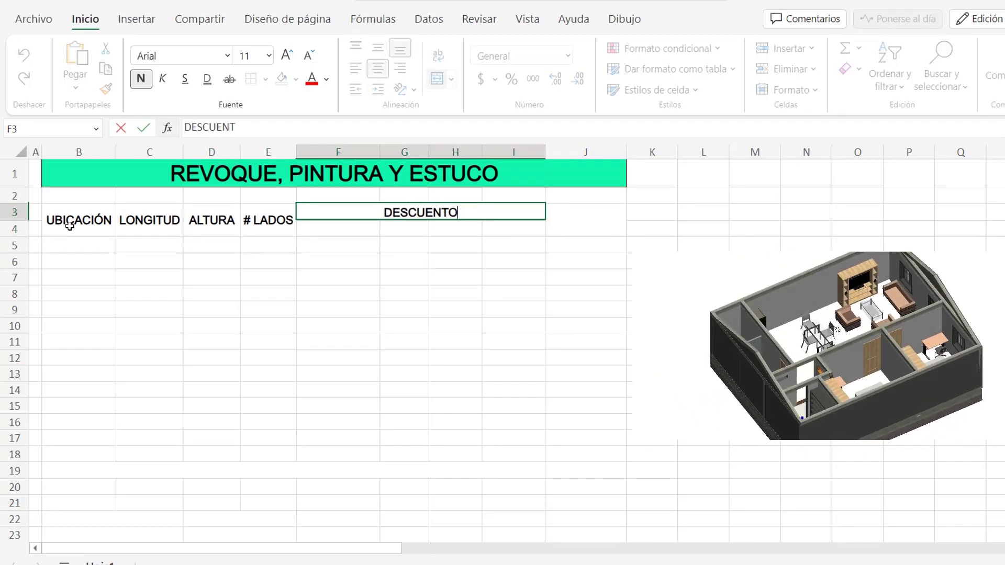
left_click(364, 231)
type("ELEMENTO")
key("Tab")
type("A")
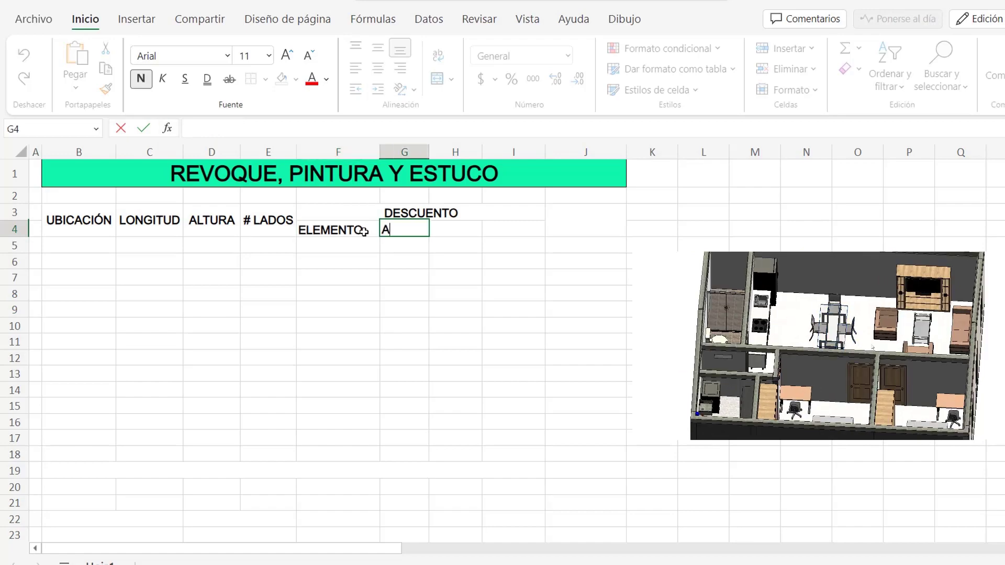
type("NCHO")
key("Tab")
type("ALTURA")
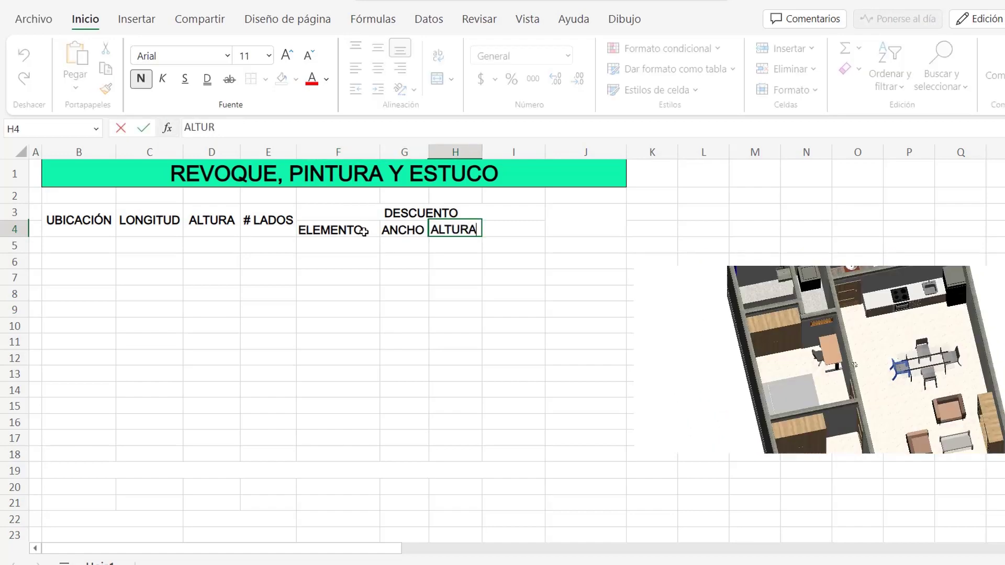
key("Tab")
type("CANTIDAD")
key("Tab")
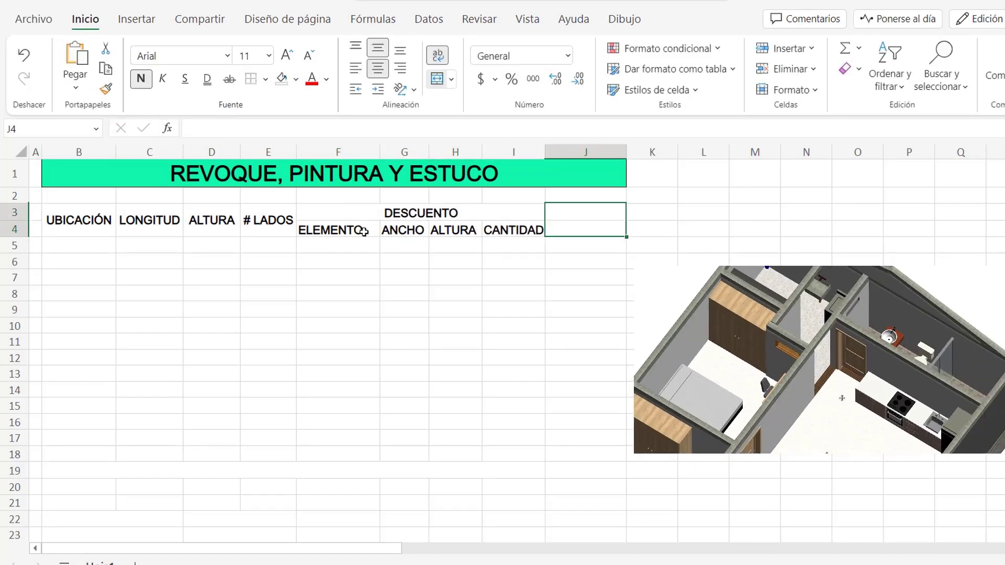
Enter the header SUBTOTAL (m2) in column J of the table header
type("SUBTO")
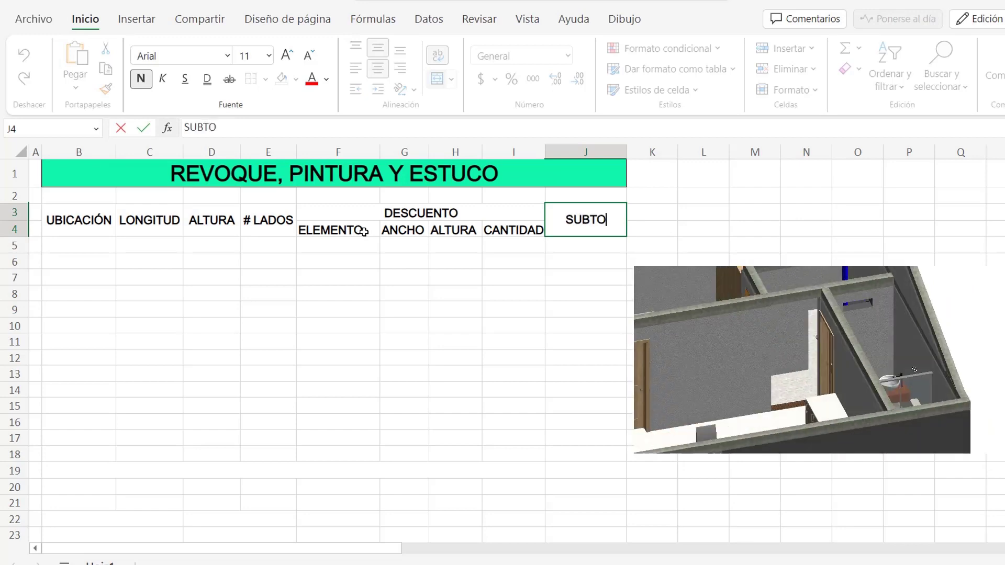
type("TAL (m2)")
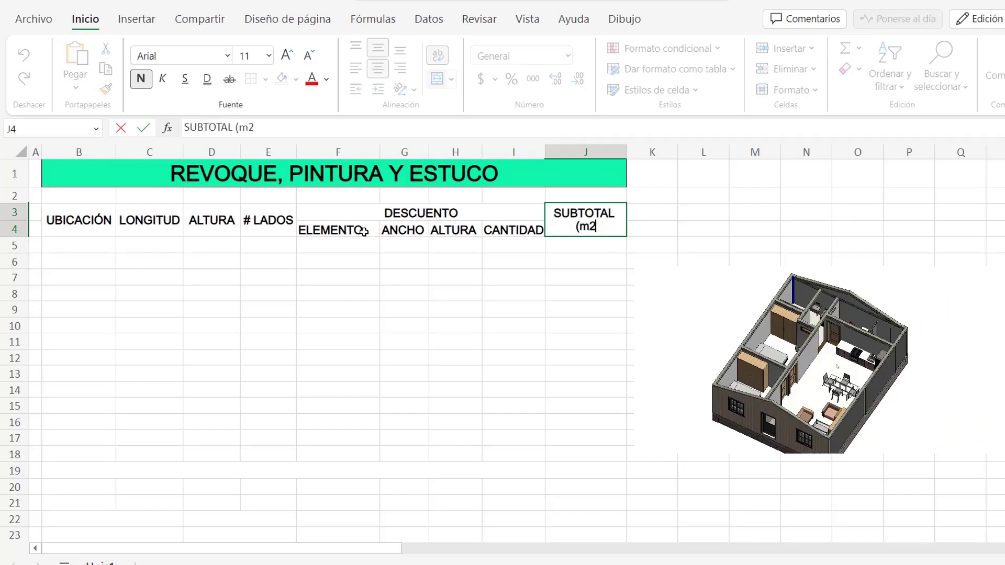
left_click(630, 325)
Fill the header block B3:J4 with gold-orange and outline its cells with borders
left_click_drag(79, 219, 586, 230)
left_click(296, 79)
left_click(338, 272)
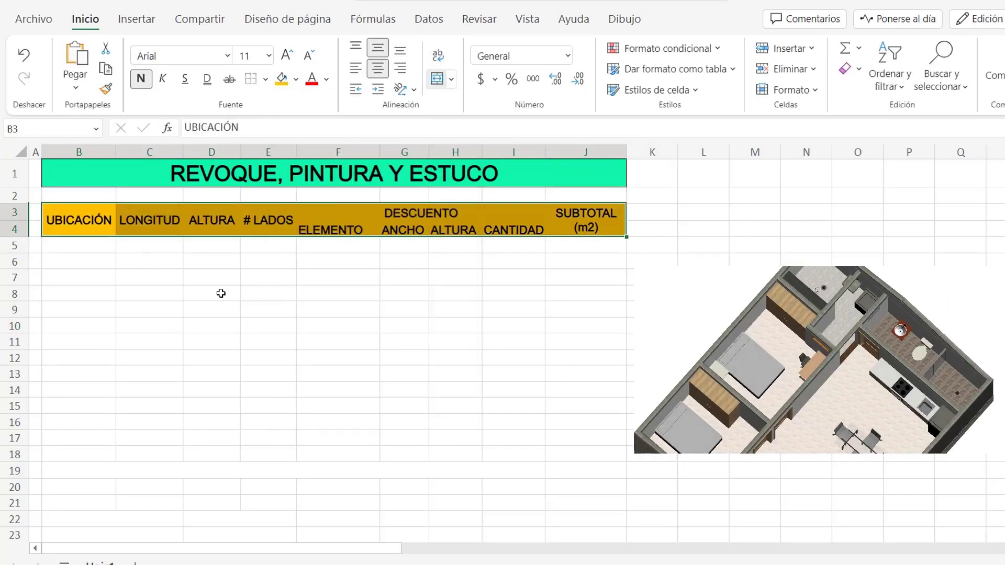
Add the location EJE 1 in row 5 and calculate its length with =3.05+4.48
left_click(112, 245)
type("EJE")
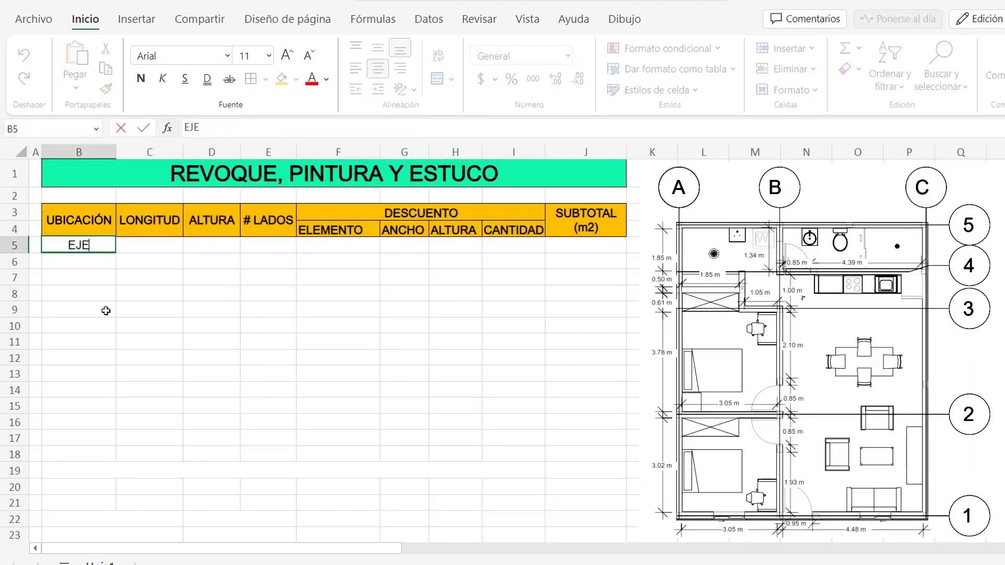
type(" 1")
key("Tab")
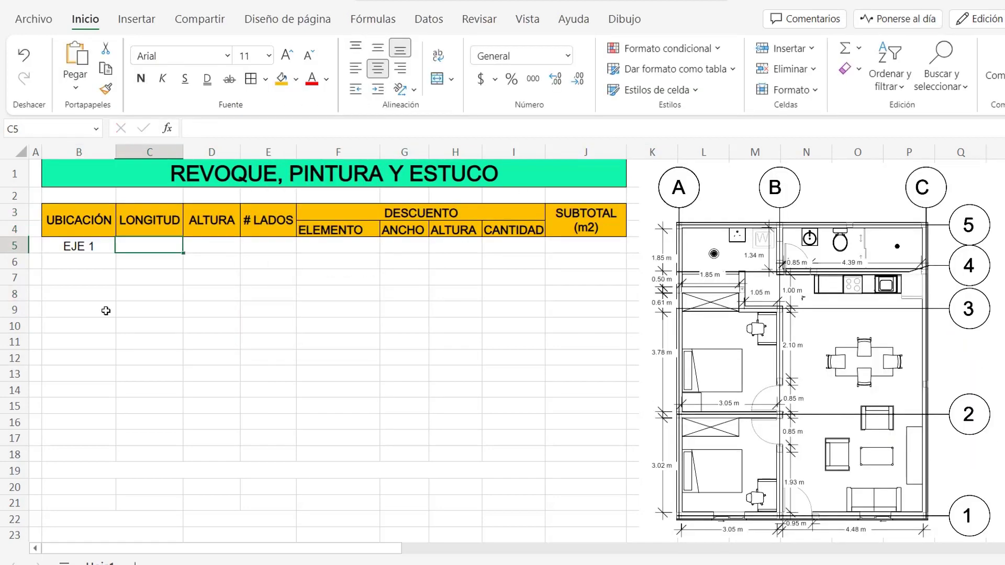
type("=3.05")
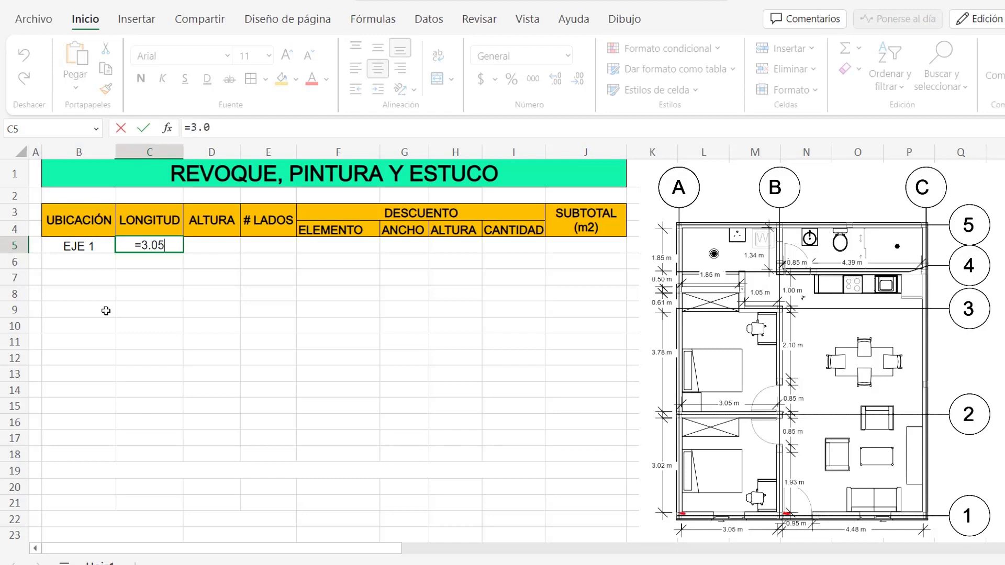
type("+")
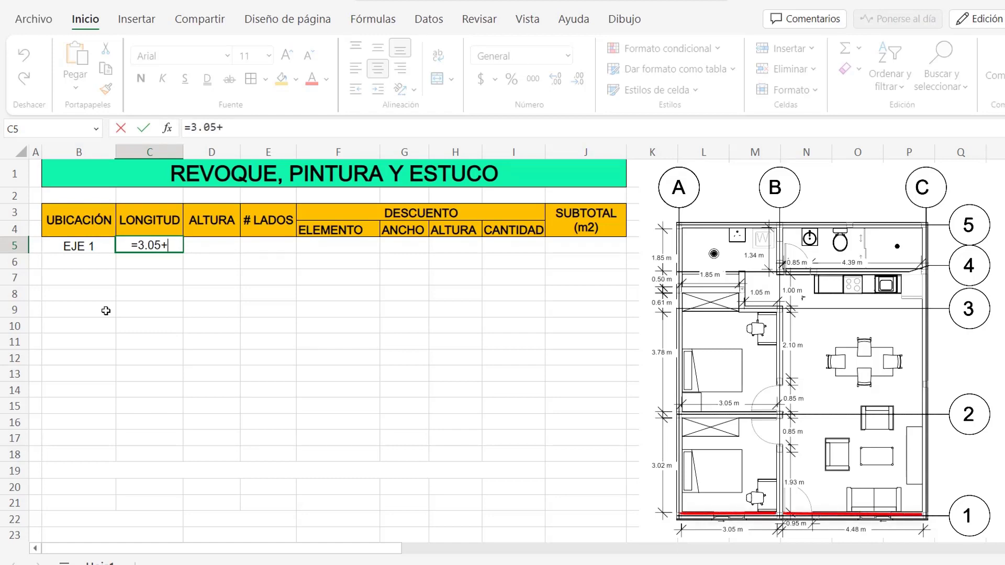
type("4.48")
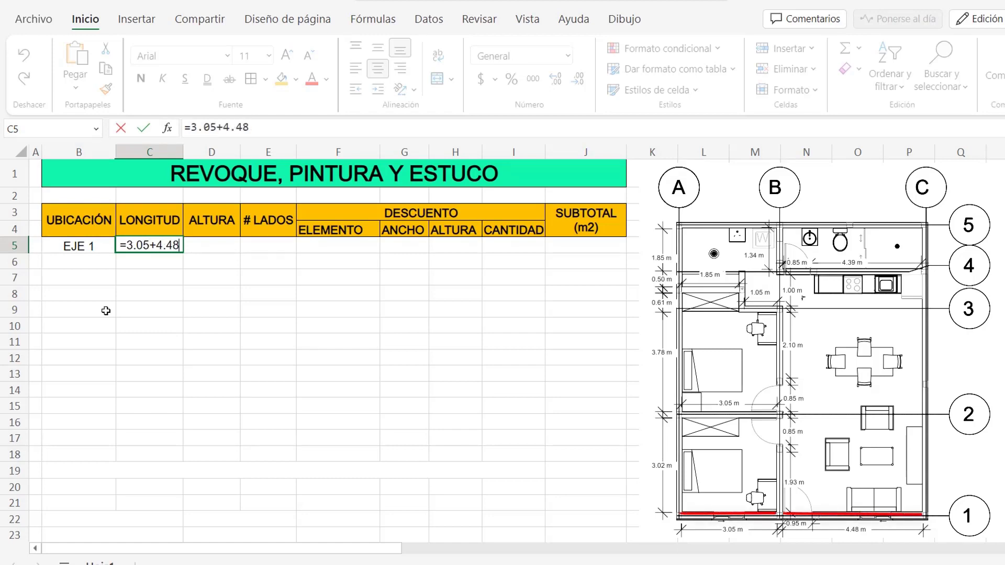
key("Return")
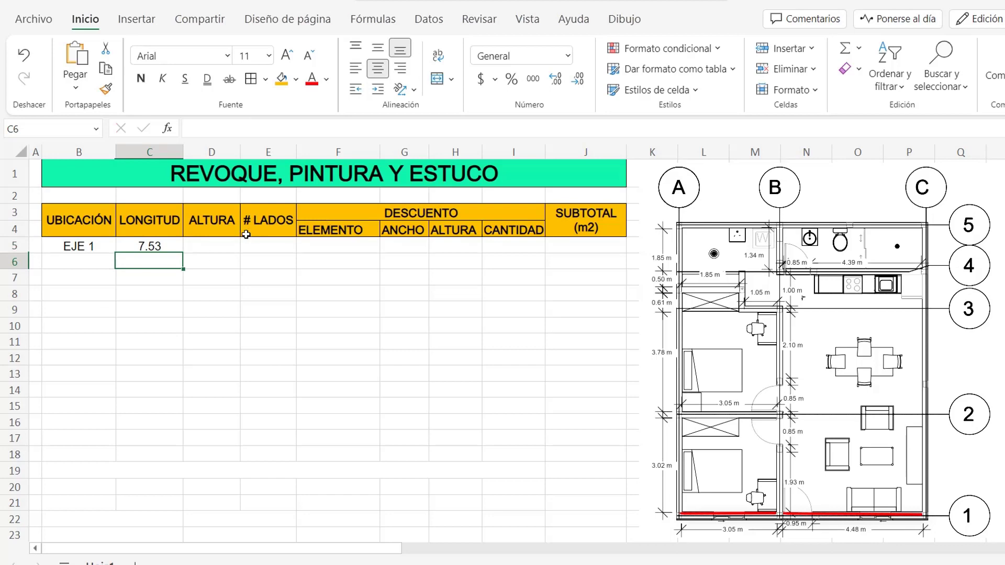
Set the height of EJE 1 to 2.5 and its number of sides to 1
left_click(223, 254)
type("2.5")
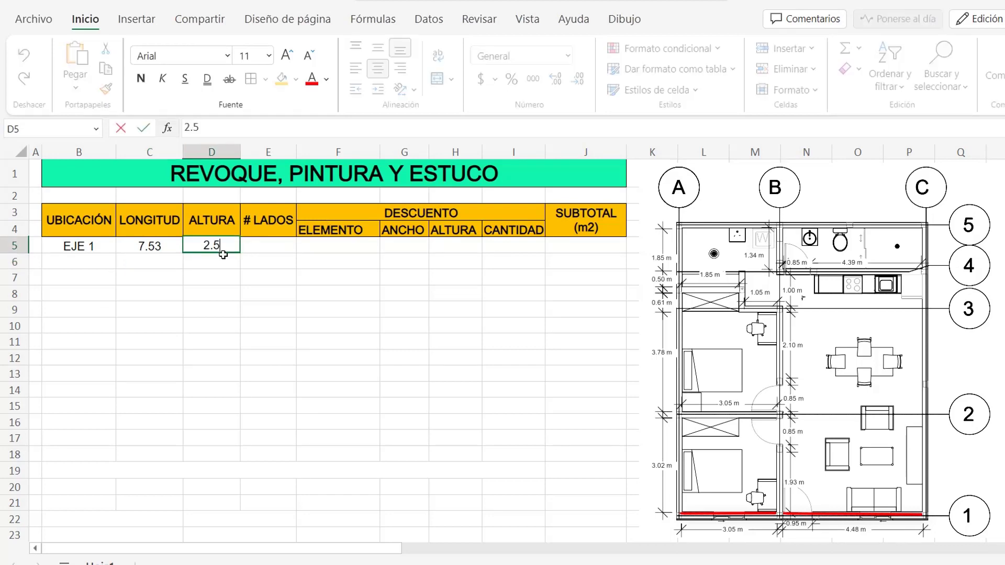
key("Tab")
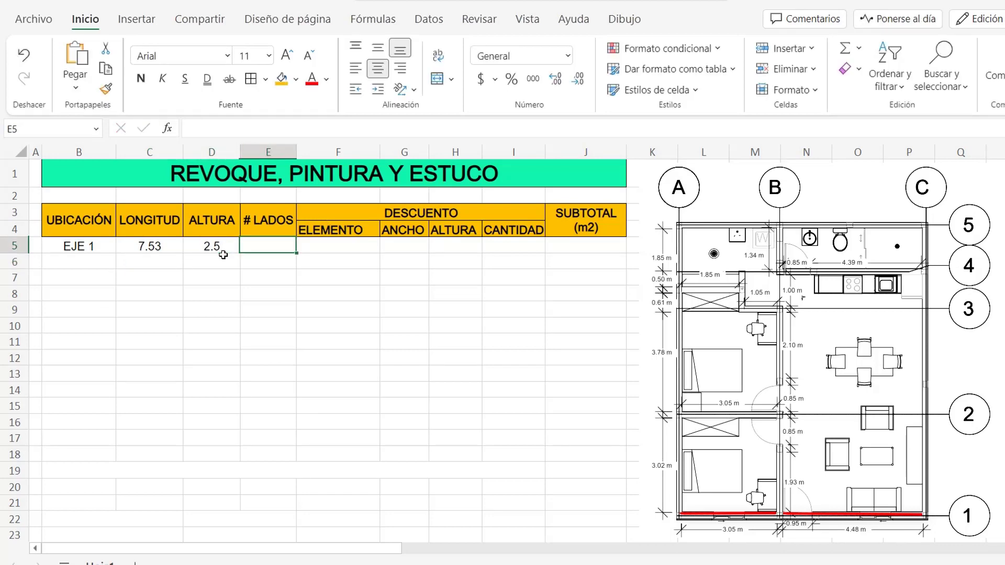
type("1")
key("Tab")
Enter the window deduction for EJE 1: element VENTANA, width 1, height 1.2, quantity 2
type("VEN")
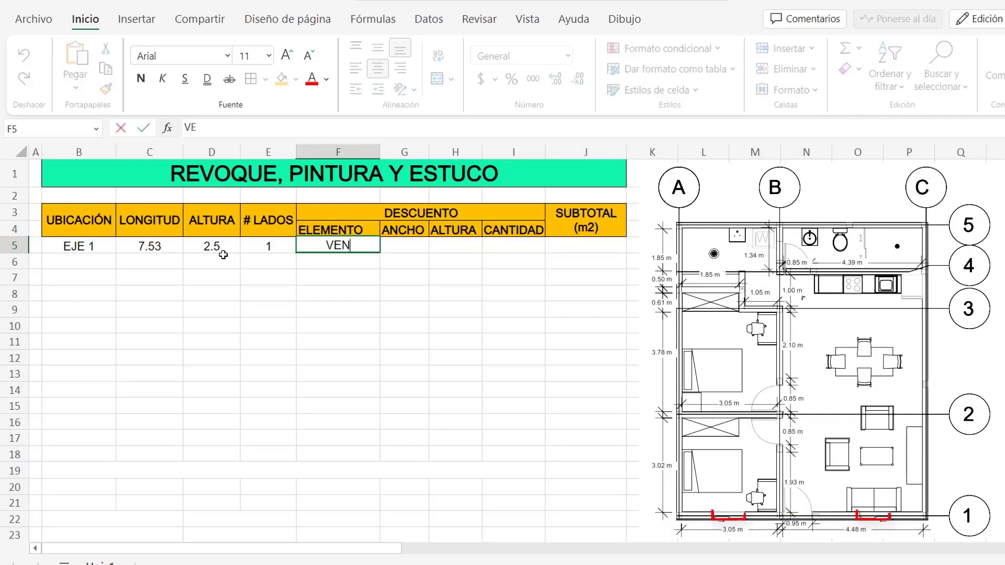
type("TANA")
key("Tab")
type("1")
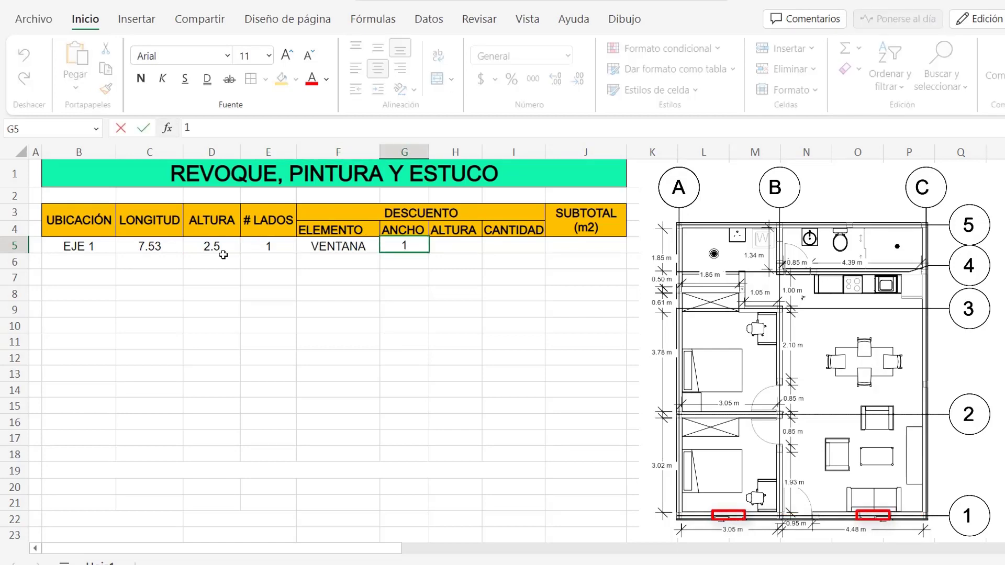
key("Tab")
type("1.2")
key("Tab")
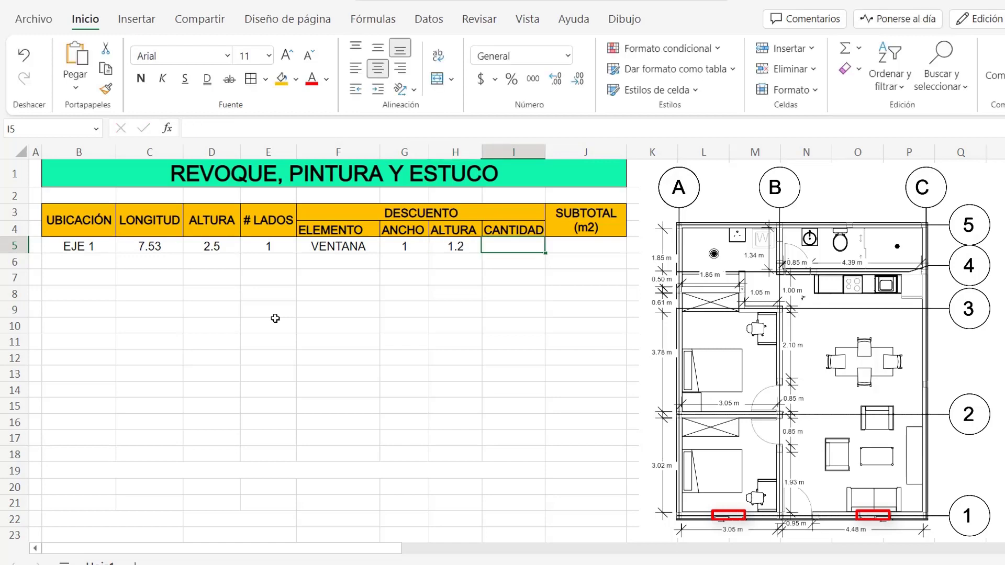
type("2")
Enter the door deduction for EJE 1 in row 6: element PUERTA, width 0.95, height 2.1, quantity 1
left_click(335, 260)
type("PUERTA")
key("Tab")
type("0.")
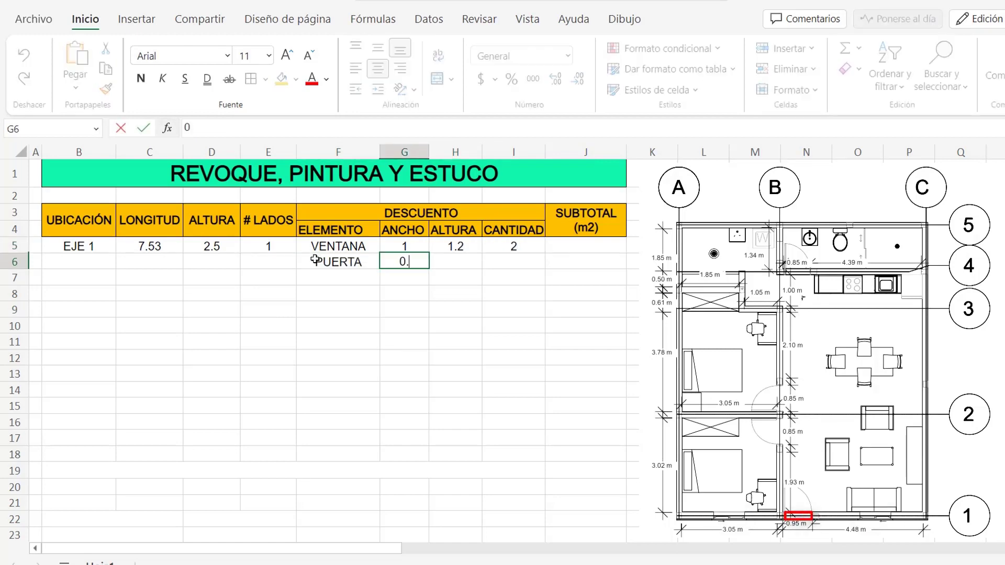
type("95")
key("Tab")
type("2.1")
key("Tab")
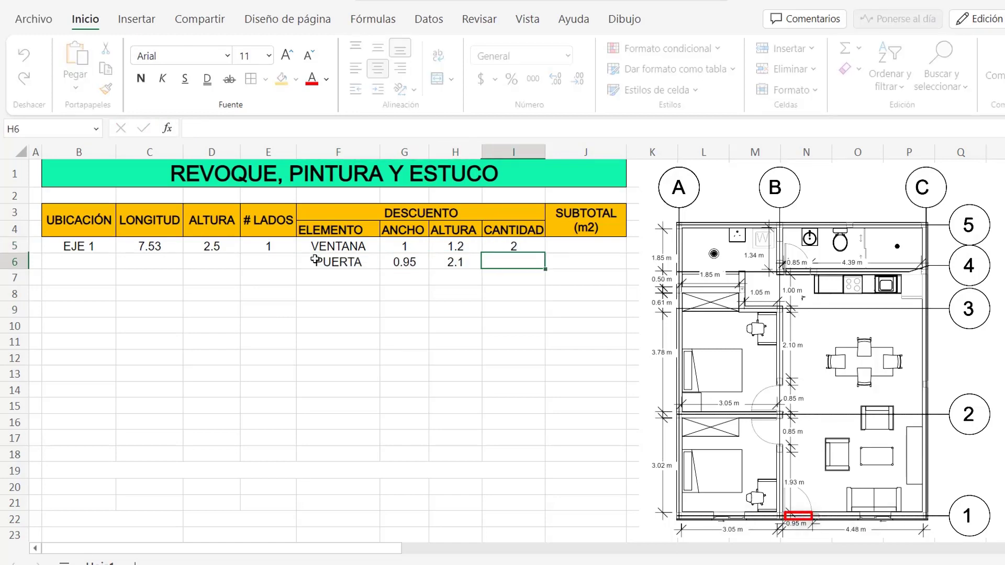
type("1")
Add EJE 2 in row 7 with length 3.05, height 2.5 and 2 sides
left_click(72, 283)
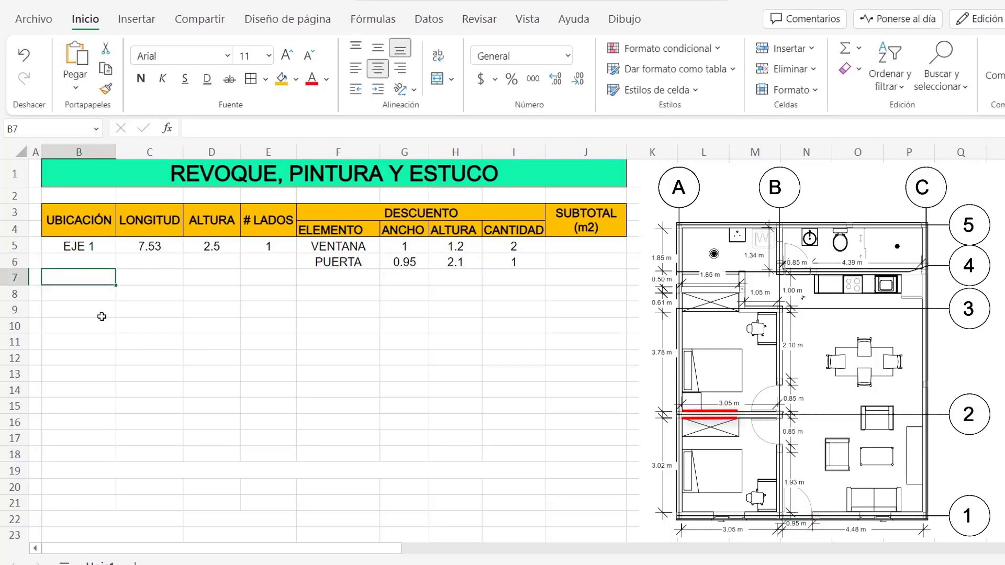
type("EJE ")
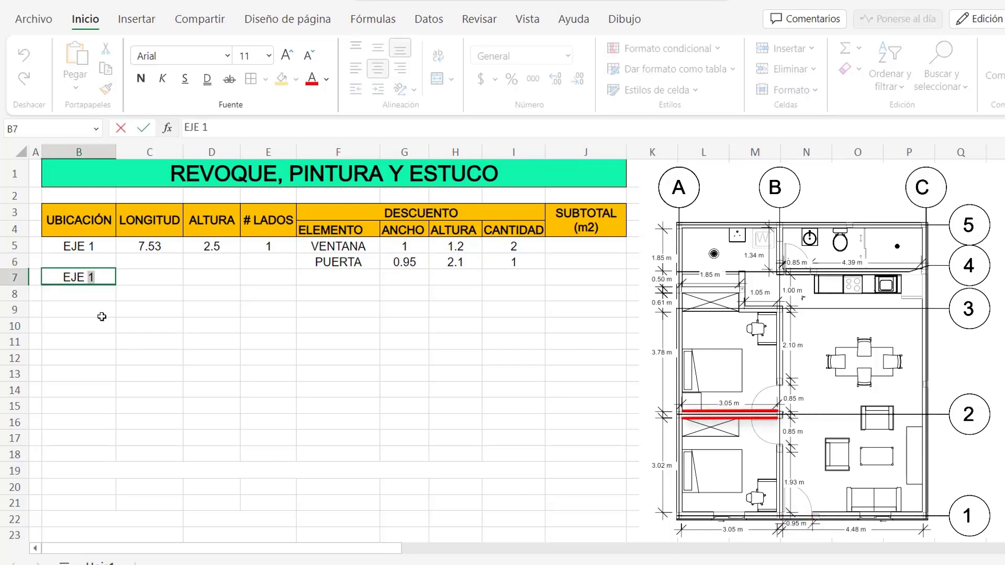
type("2")
key("Tab")
type("3.0")
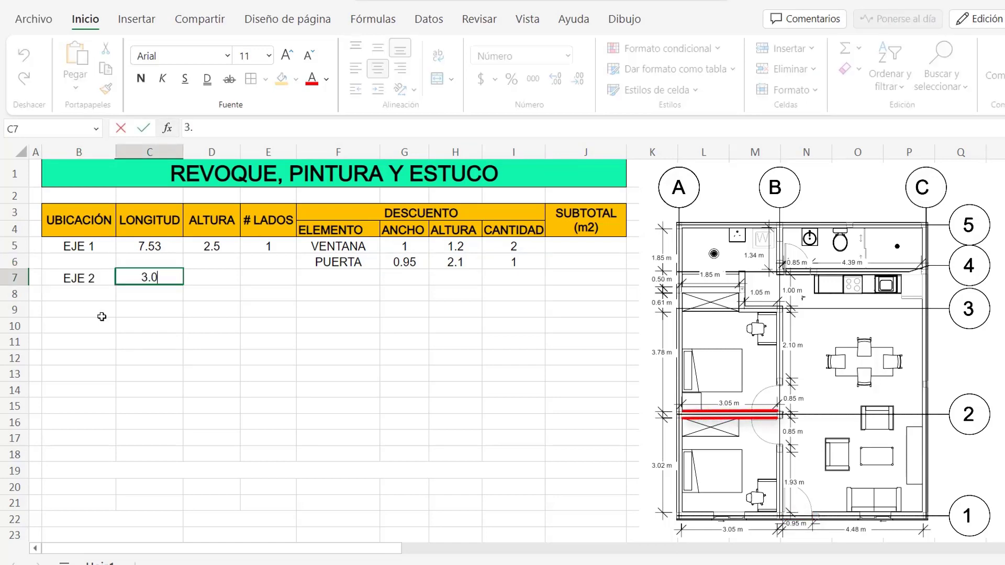
key("Tab")
type("2.5")
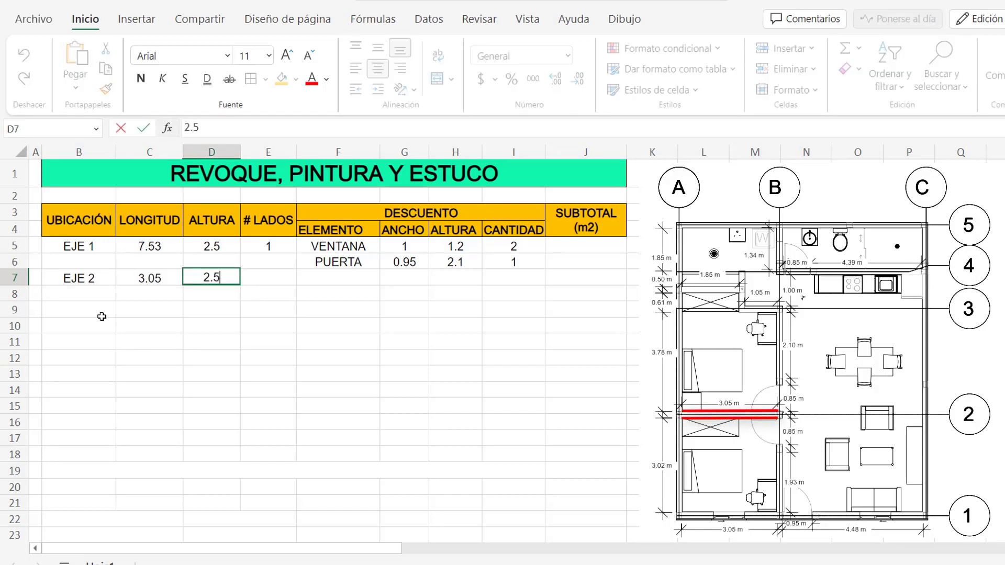
key("Tab")
type("2")
key("Return")
Add EJE 3 in row 8 with length =1.05+0.2, height 2.5 and 2 sides
type("EJE")
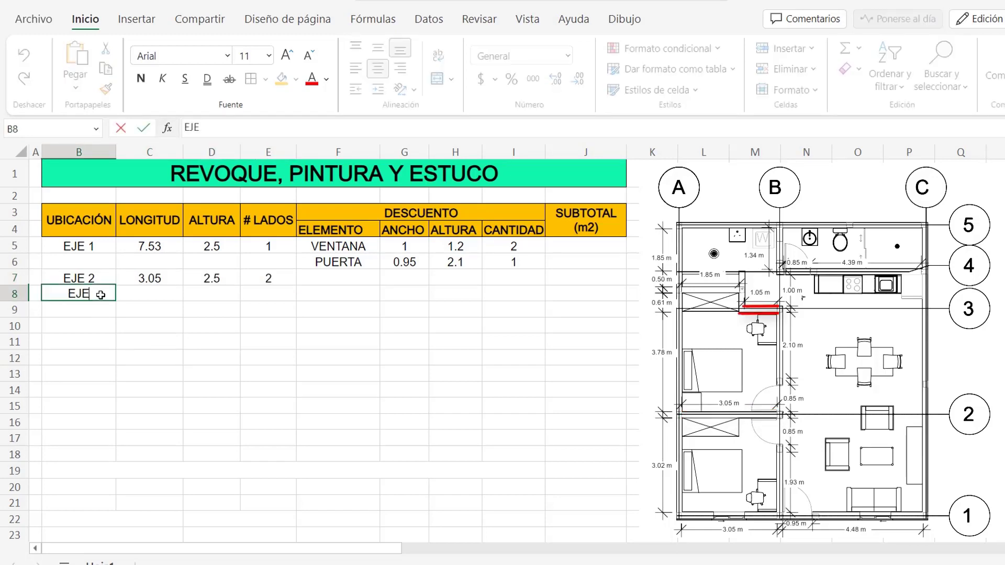
type(" 3")
key("Tab")
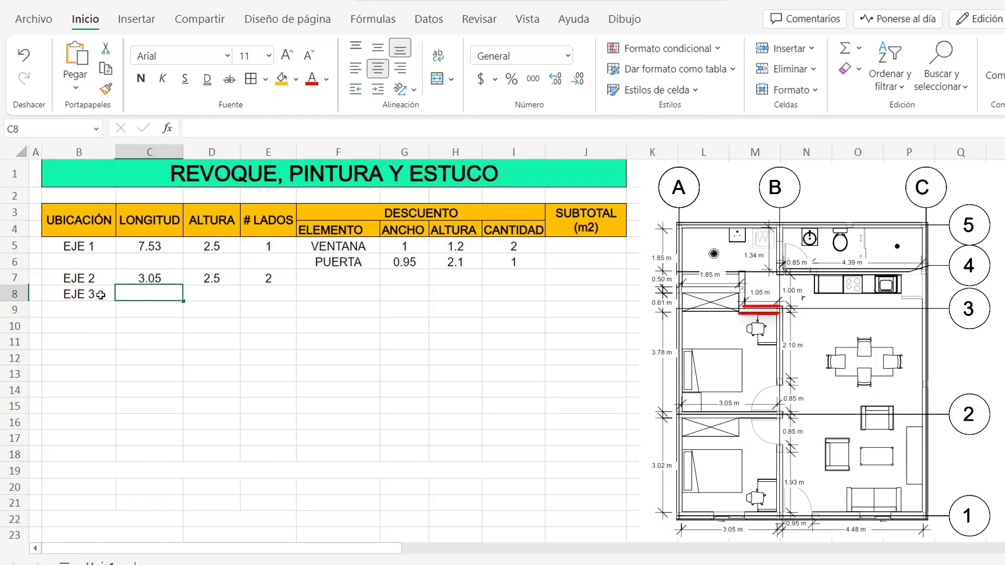
type("=1.05+")
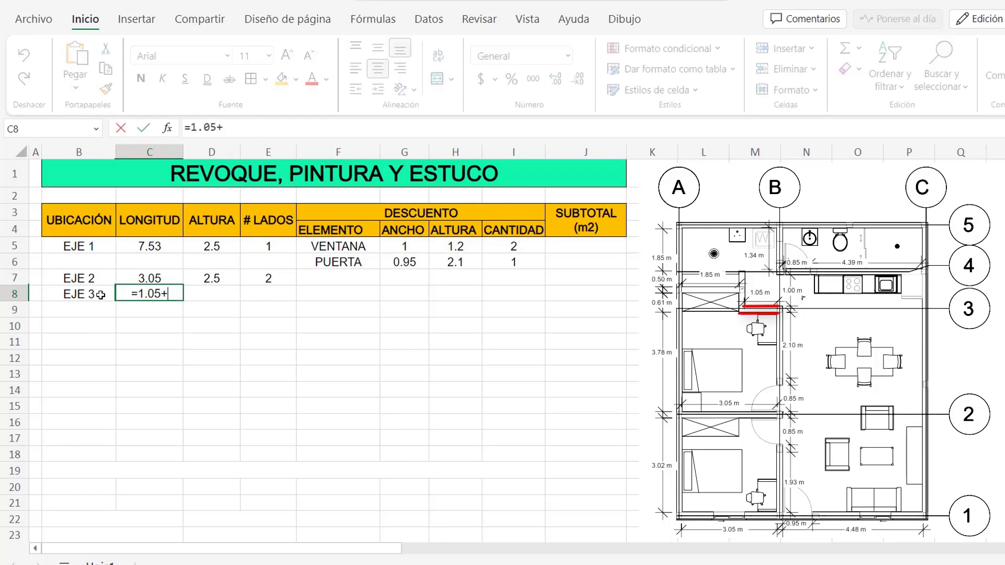
type("0.2")
key("Tab")
type("2.5")
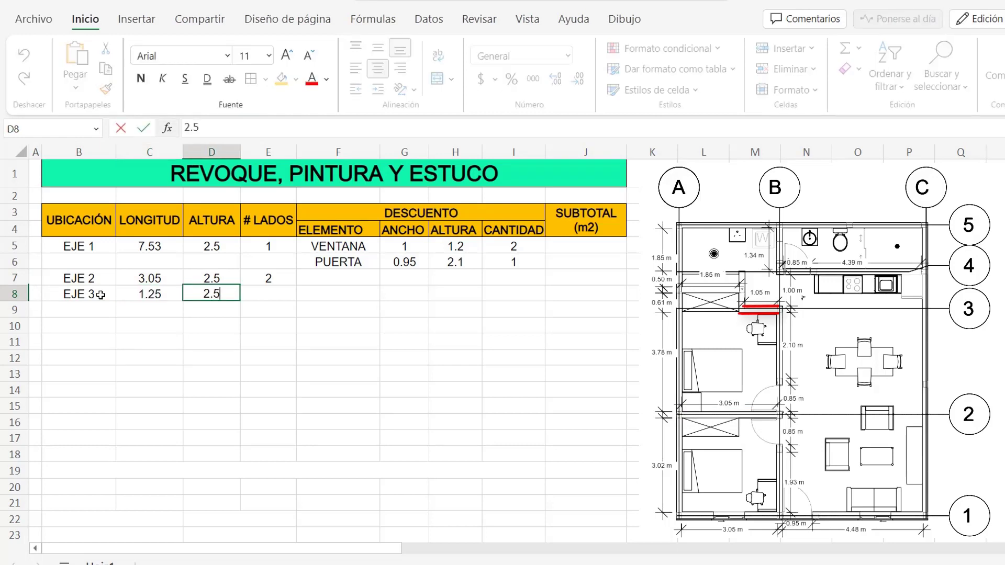
key("Tab")
type("2")
key("Tab")
Enter the window deduction for EJE 3 in row 8: element VENTANA, width 0.8, height 0.4, quantity 1
type("V")
key("Tab")
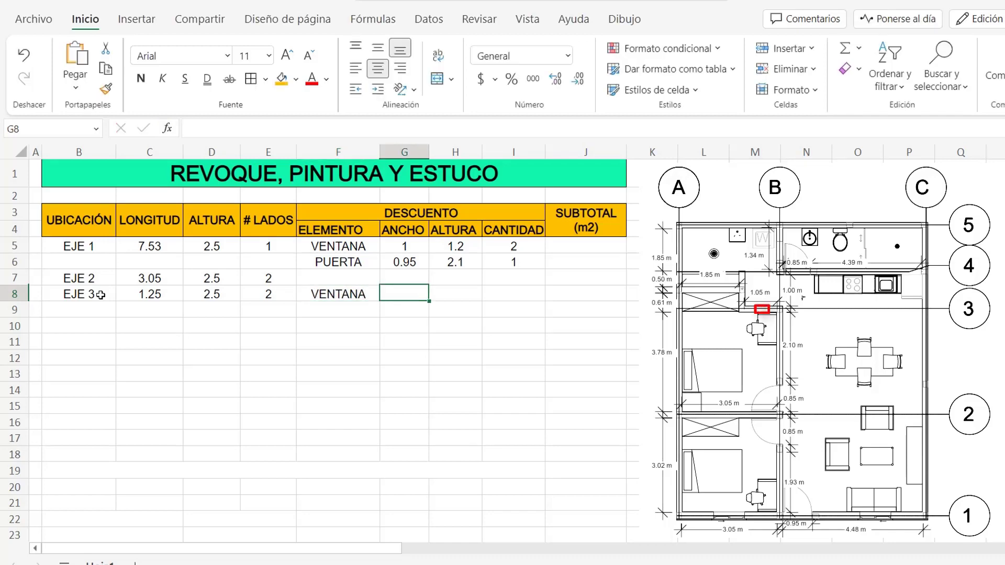
type("0.8")
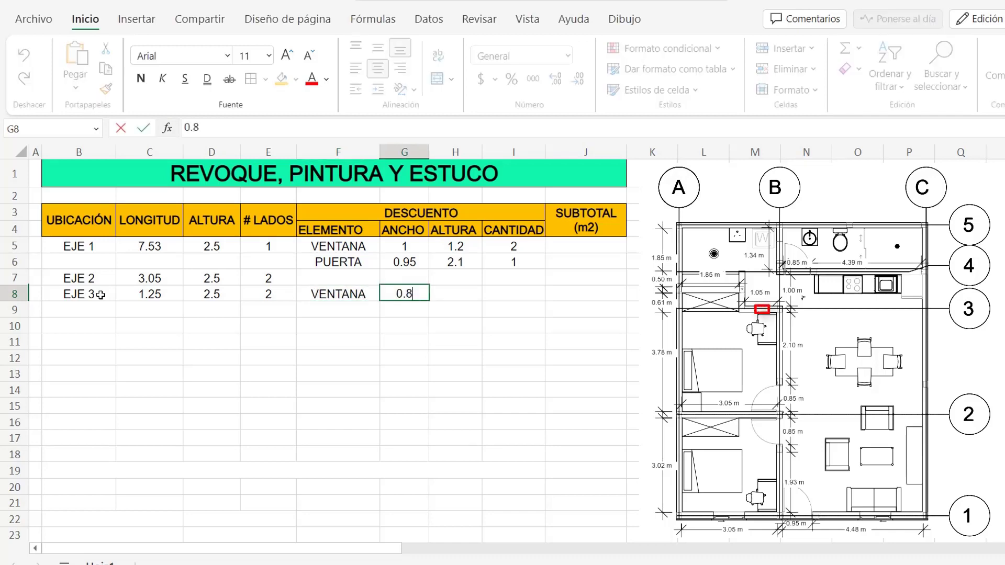
key("Tab")
type("0.4")
key("Tab")
type("1")
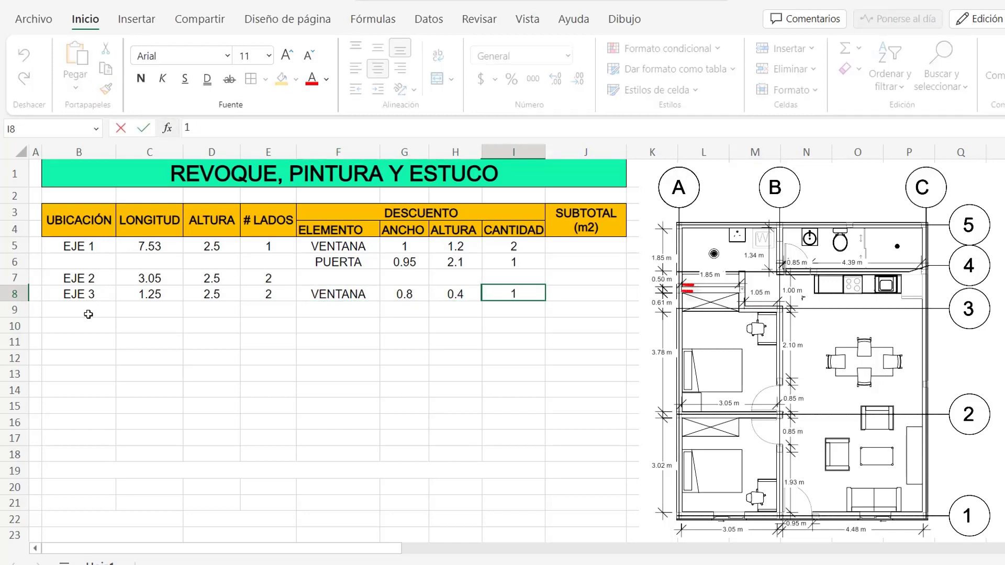
Add EJE 3(0.61) in row 9 with length 1.85, height 2.5 and 2 sides
left_click(88, 314)
type("EJE")
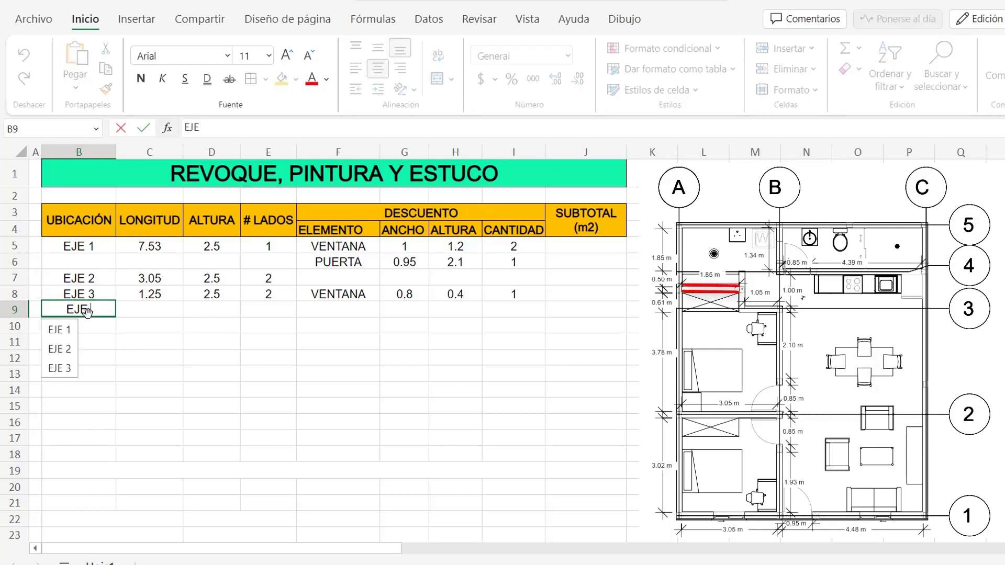
type(" 3(0.61)")
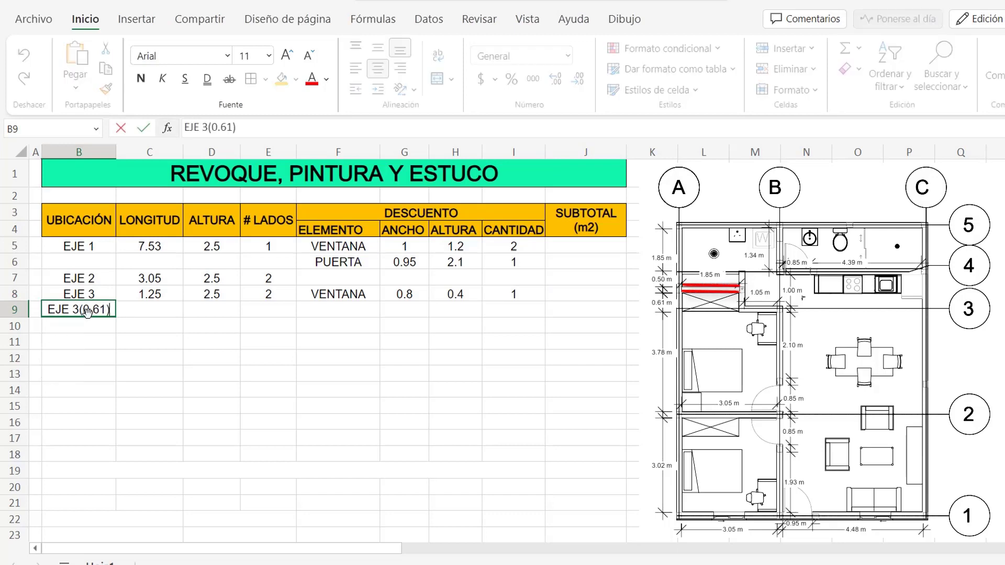
key("Tab")
type("1.85")
key("Tab")
type("2.5")
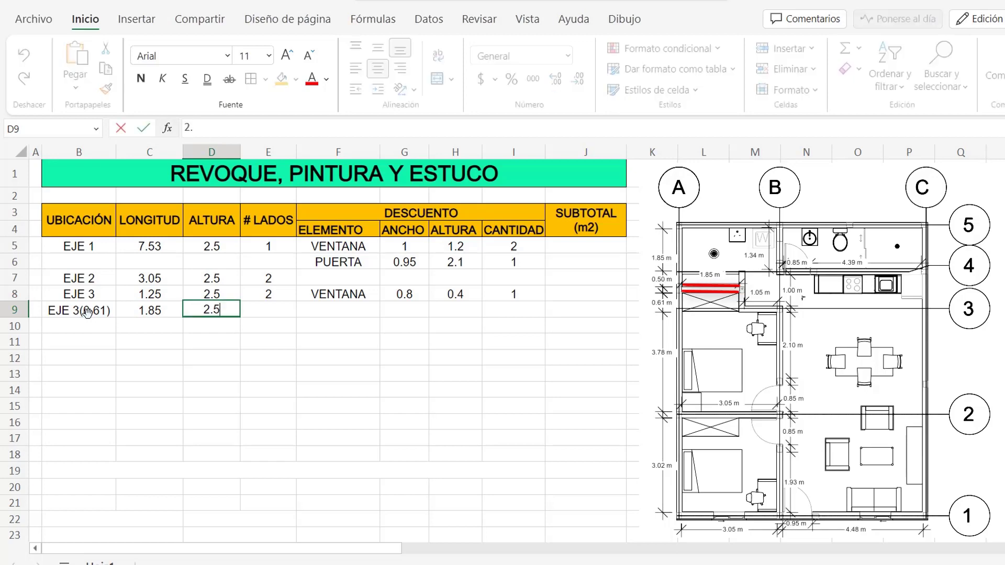
key("Tab")
type("2")
Add EJE 4 in row 10 with length =4.48+0.2+0.2, height 2.5 and 1 side
left_click(102, 328)
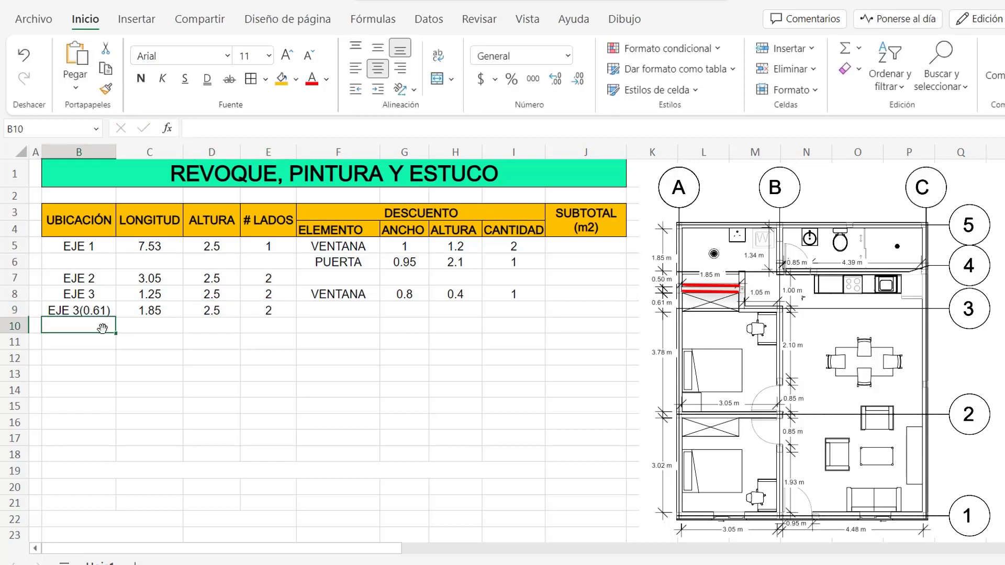
type("EJE 4")
key("Tab")
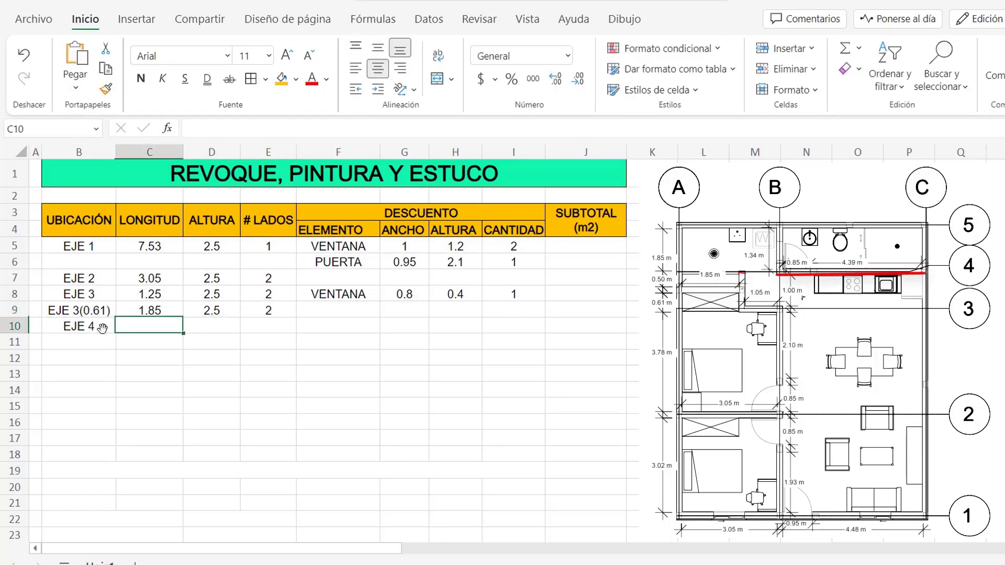
type("=4.48+")
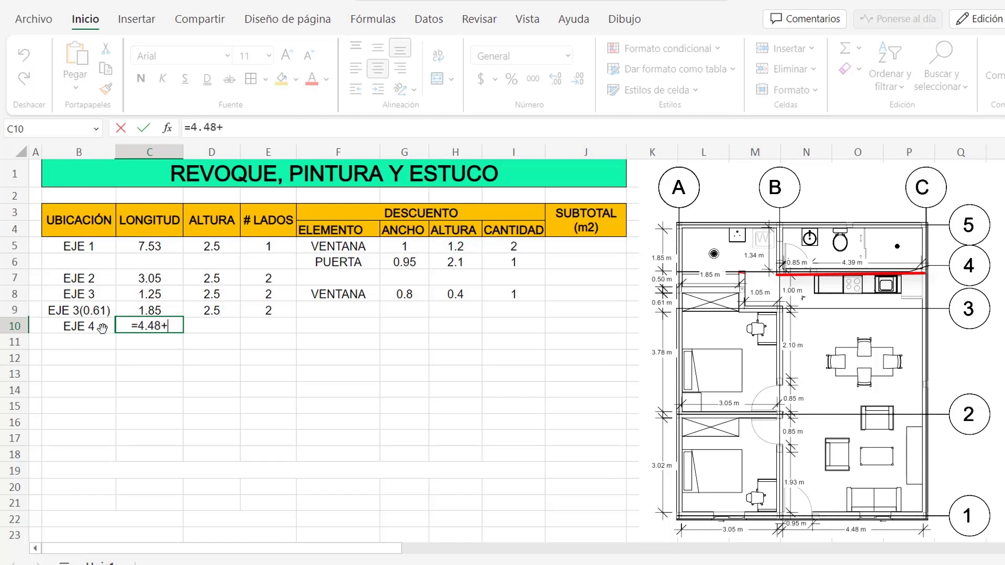
type("0.2+0.2")
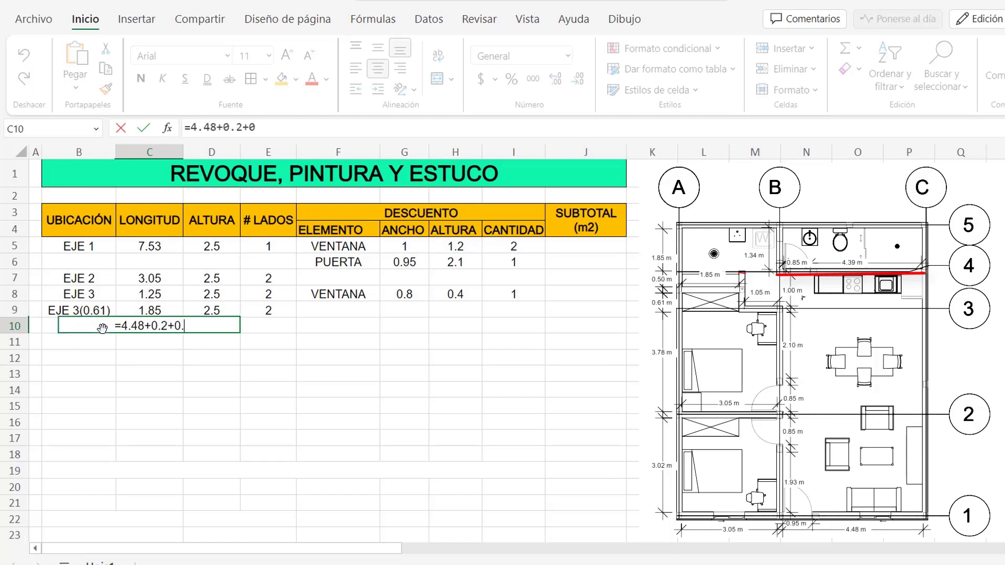
key("Return")
left_click(211, 325)
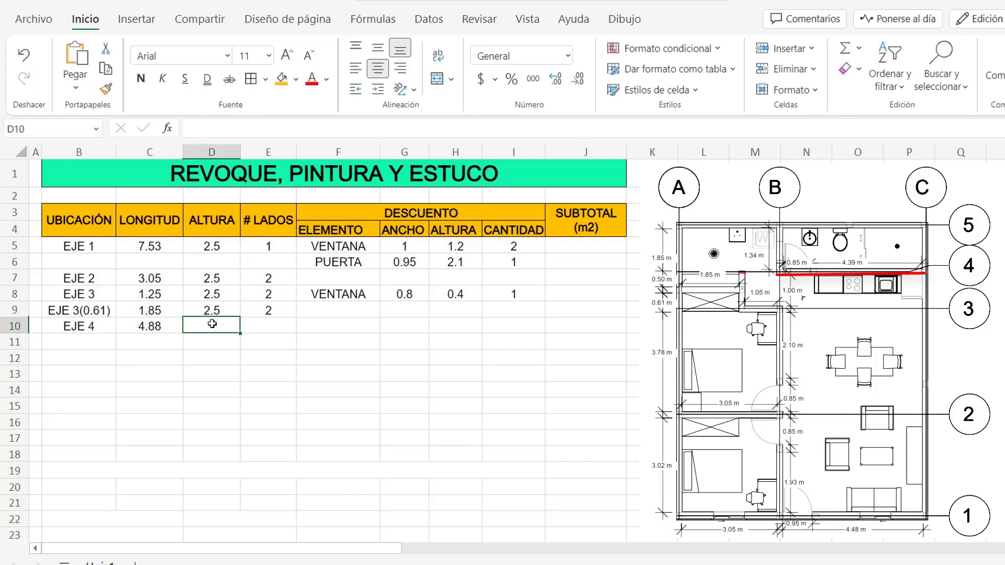
type("2.5")
key("Tab")
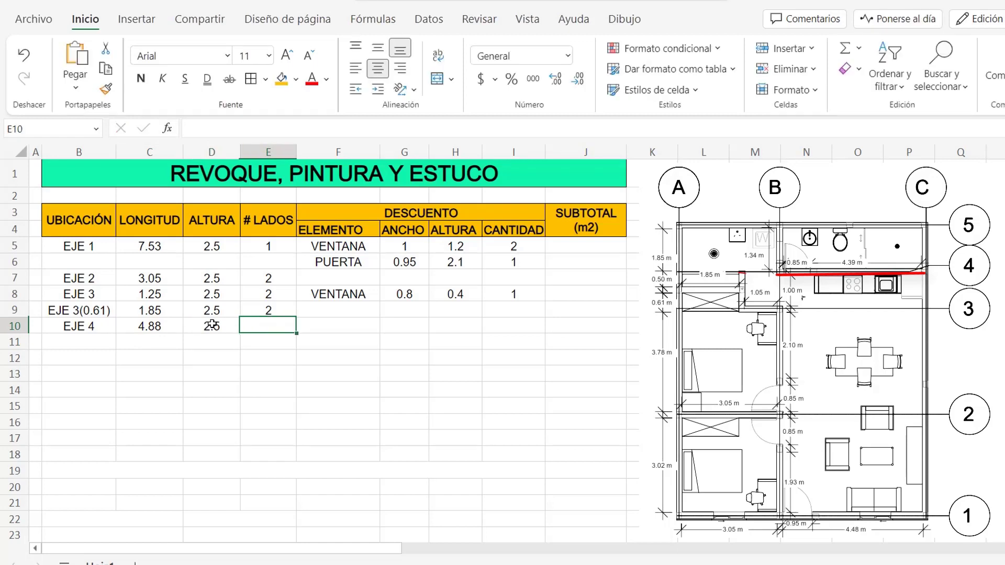
type("1")
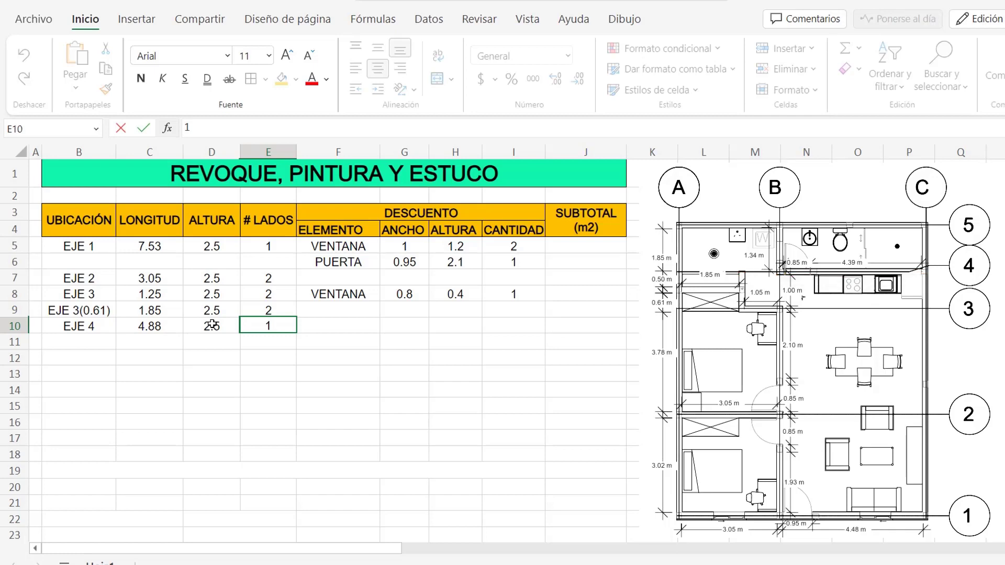
Enter the door deduction for EJE 4: element PUERTA, width 0.85, height 2.1, quantity 1
key("Tab")
type("PUER")
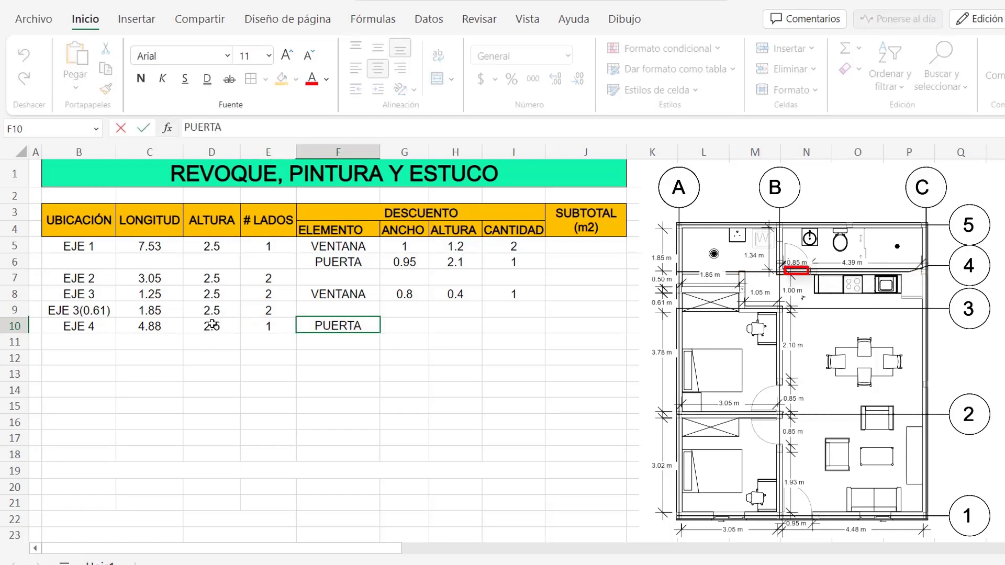
key("Tab")
type("0.85")
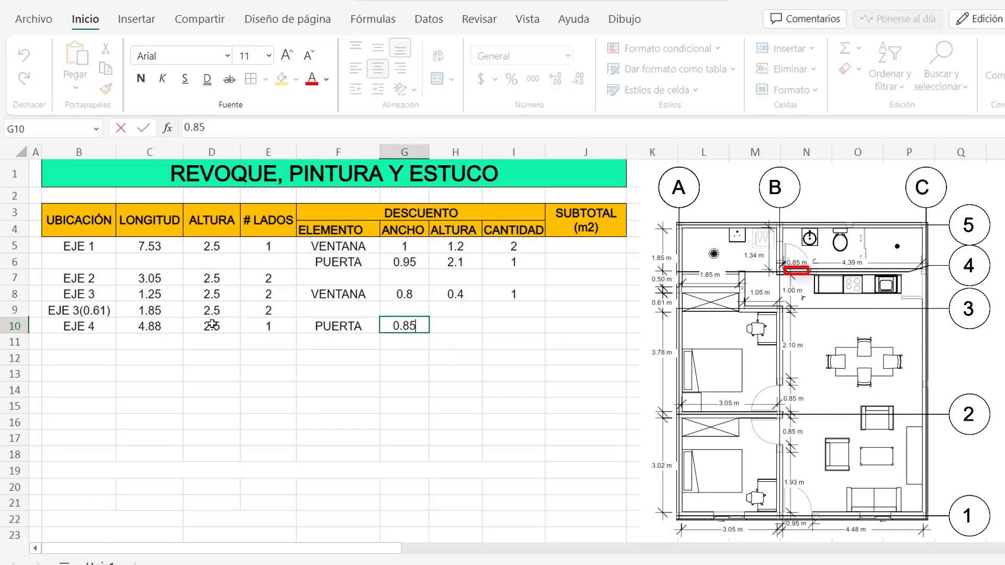
key("Tab")
type("2.1")
key("Tab")
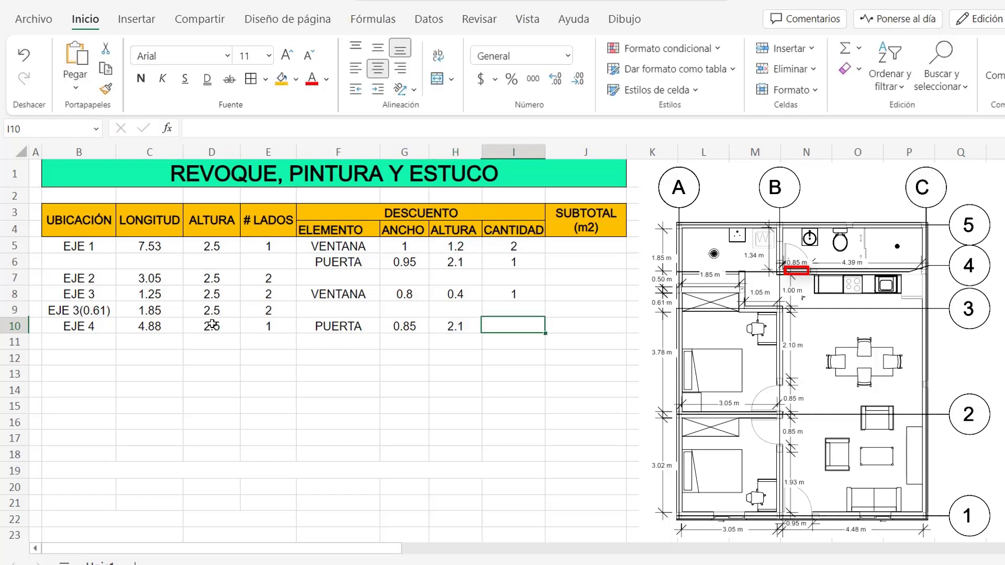
type("1")
Add EJE 5 in row 11 with length 3.05, height 2.5 and 1 side
left_click(91, 337)
type("EJE 5")
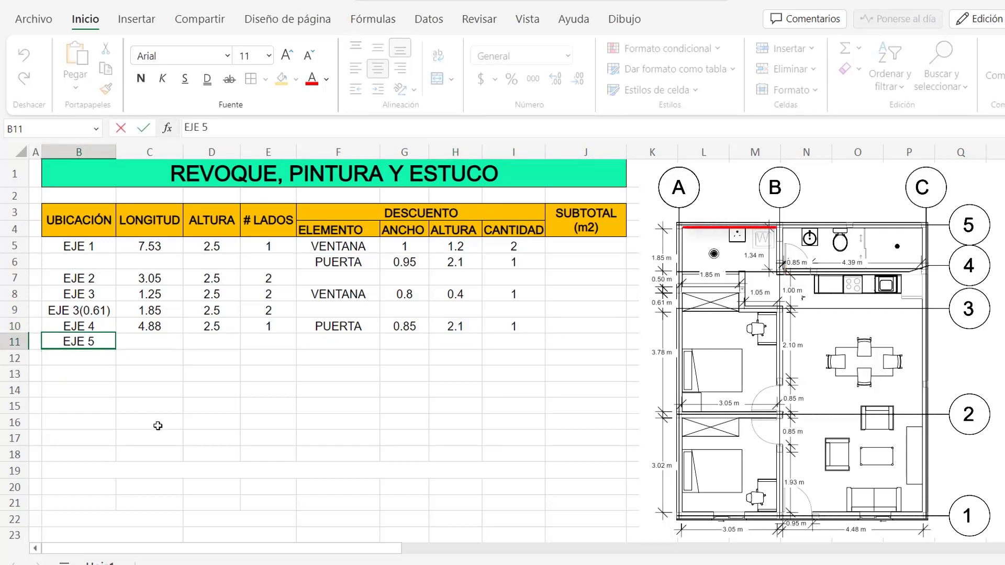
key("Tab")
type("3.05")
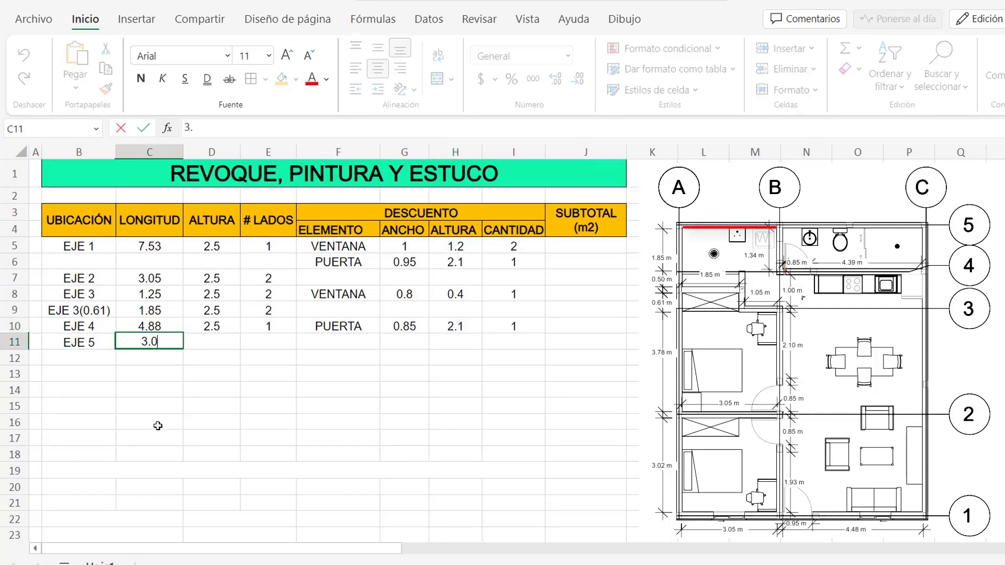
key("Tab")
type("2.5")
key("Tab")
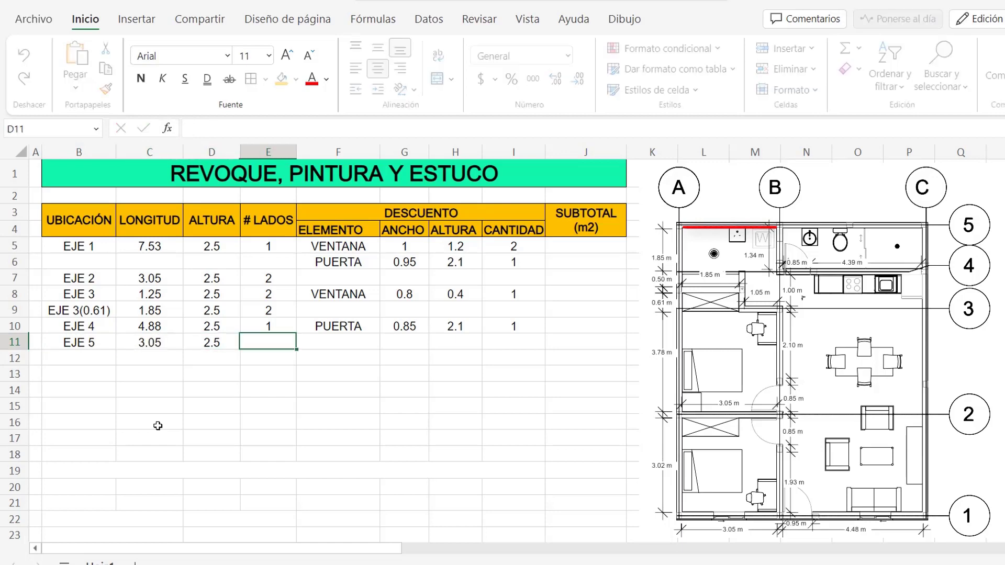
type("1")
key("Return")
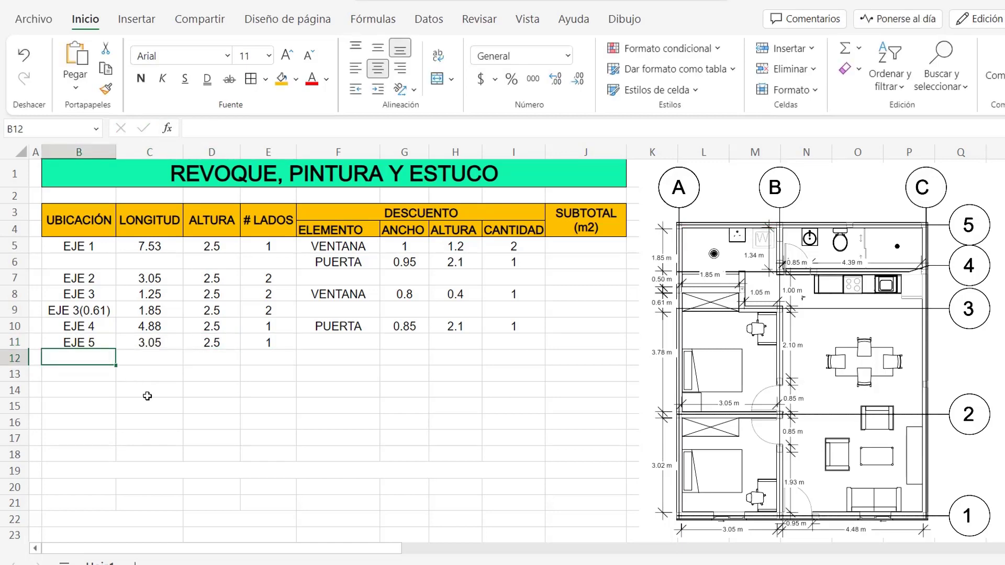
Add EJE A in row 12 with length =3.02+3.78+1.85, height 2.5 and 1 side
type("EJE A")
key("Tab")
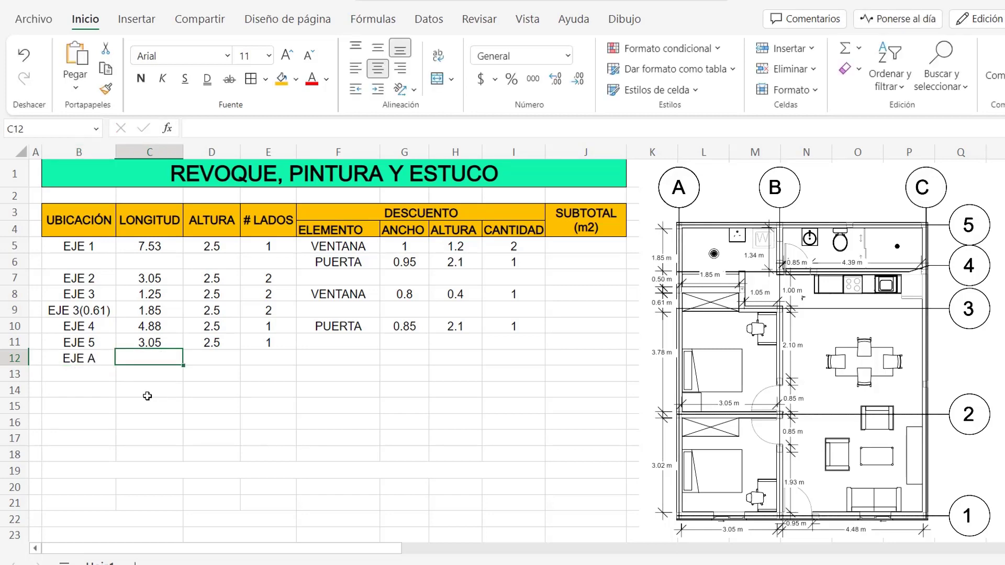
type("=3.02+3.78+1.85")
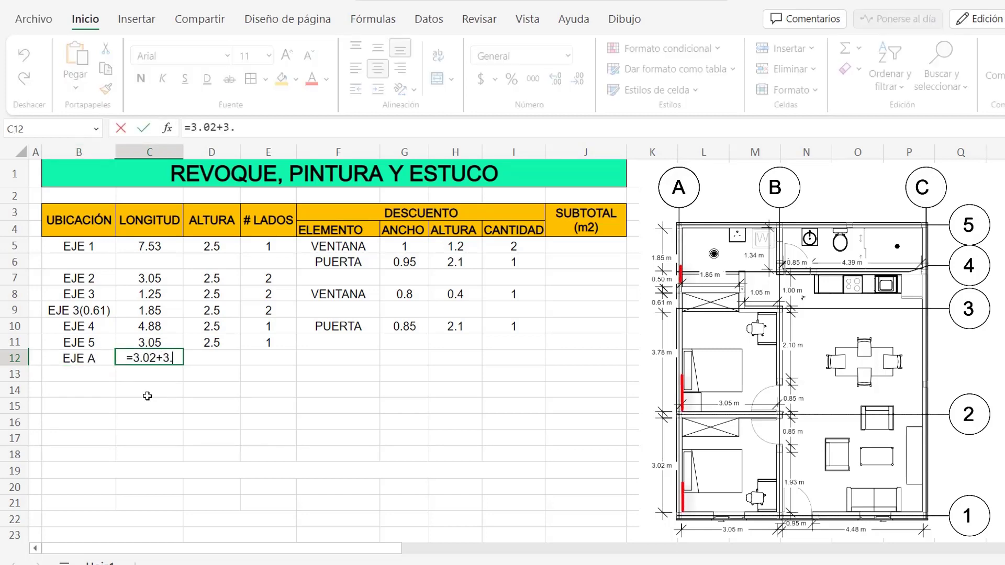
key("Return")
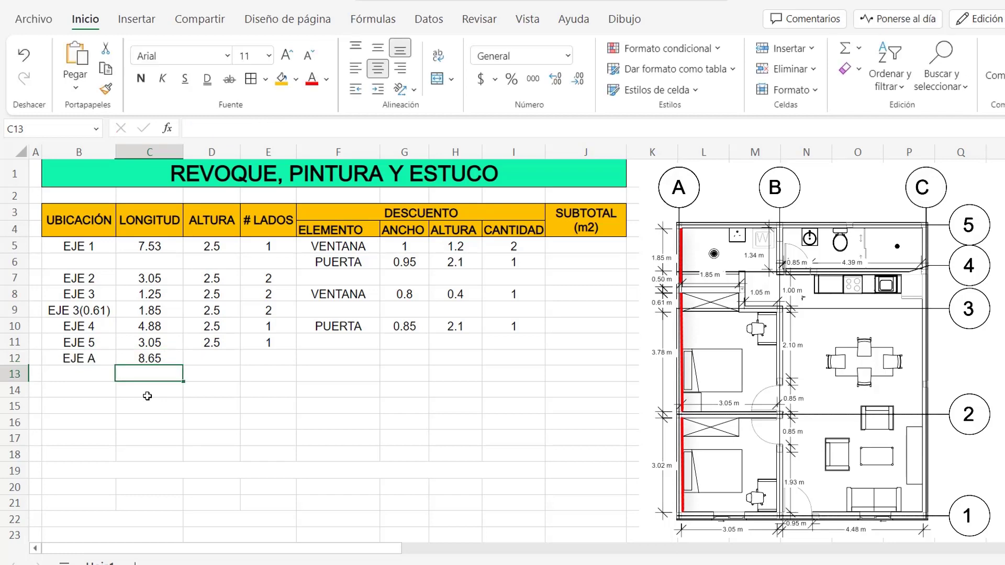
left_click(227, 357)
type("2.5")
key("Tab")
type("1")
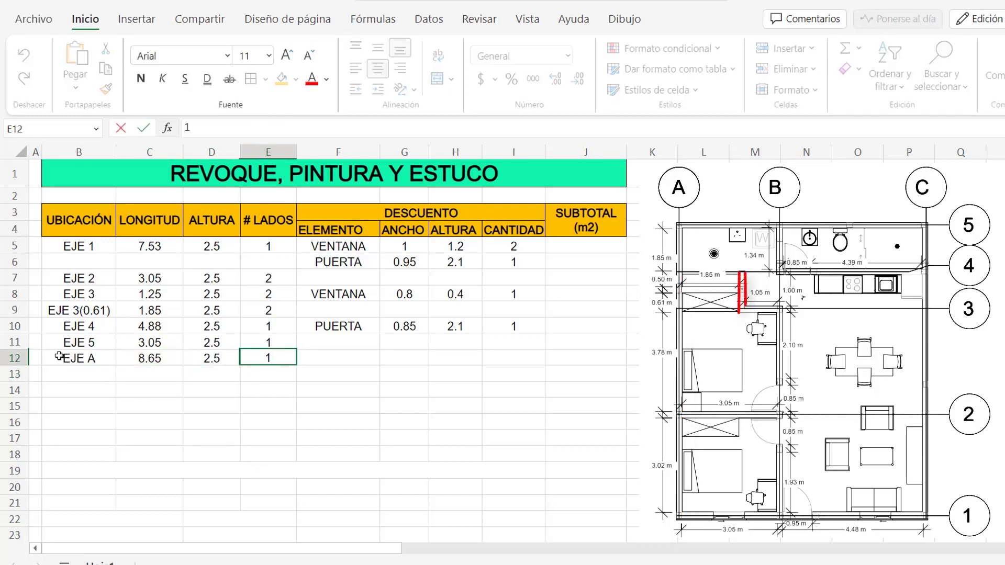
Label the location in row 13 as EJE A(1.85), including the closing parenthesis
left_click(78, 374)
type("EJE A(1.85")
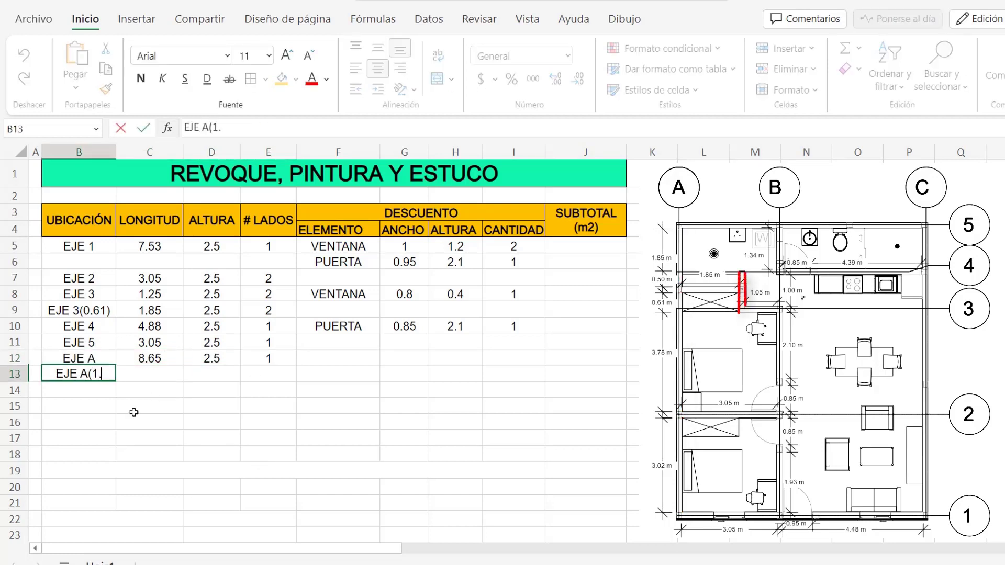
key("Tab")
key("shift+Tab")
left_click(261, 137)
type(")")
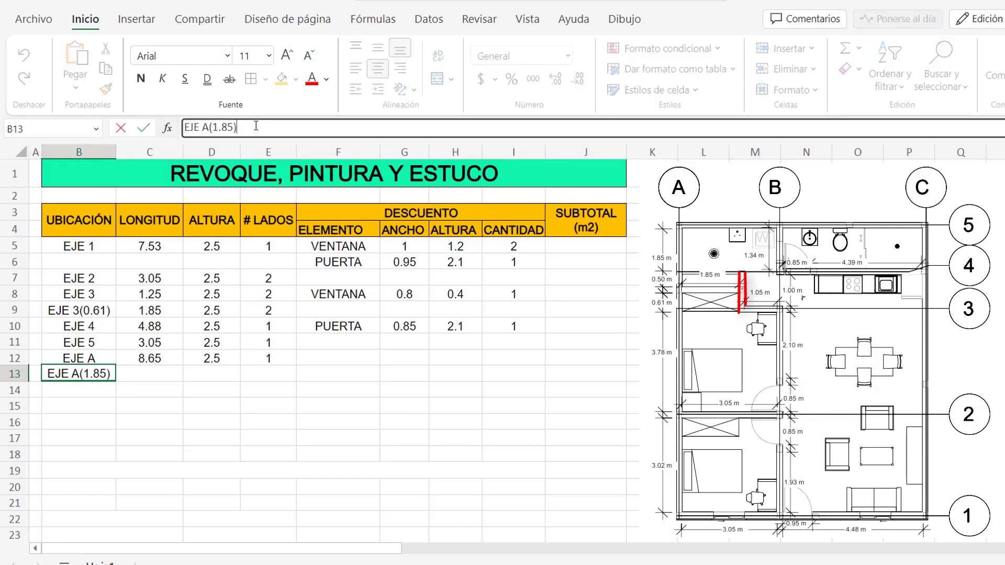
Enter the EJE A(1.85) dimensions: length =0.61+0.5, height 2.5 and 2 sides
key("Tab")
type("=")
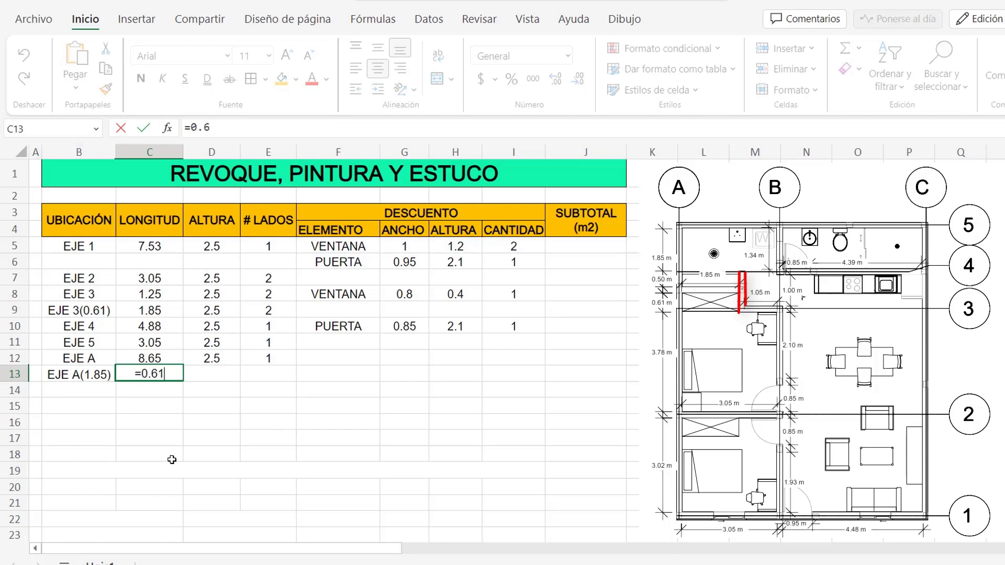
type("0.61+0.5")
key("Tab")
type("2.5")
key("Tab")
type("2")
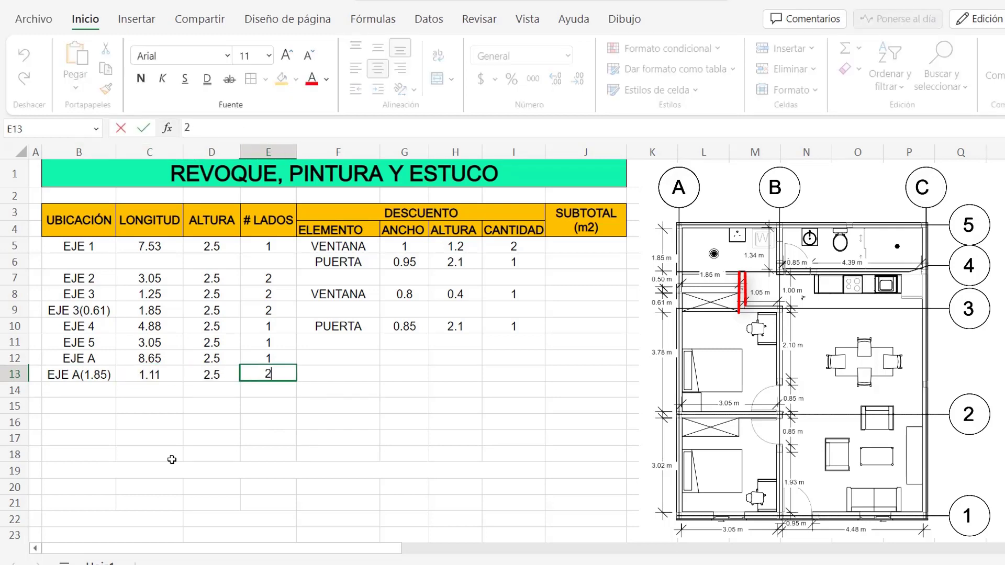
Add EJE B in row 14 with length 9.05, height 2.5 and 2 sides
left_click(98, 393)
type("EJE B")
key("Tab")
type("9.05")
key("Tab")
type("2.5")
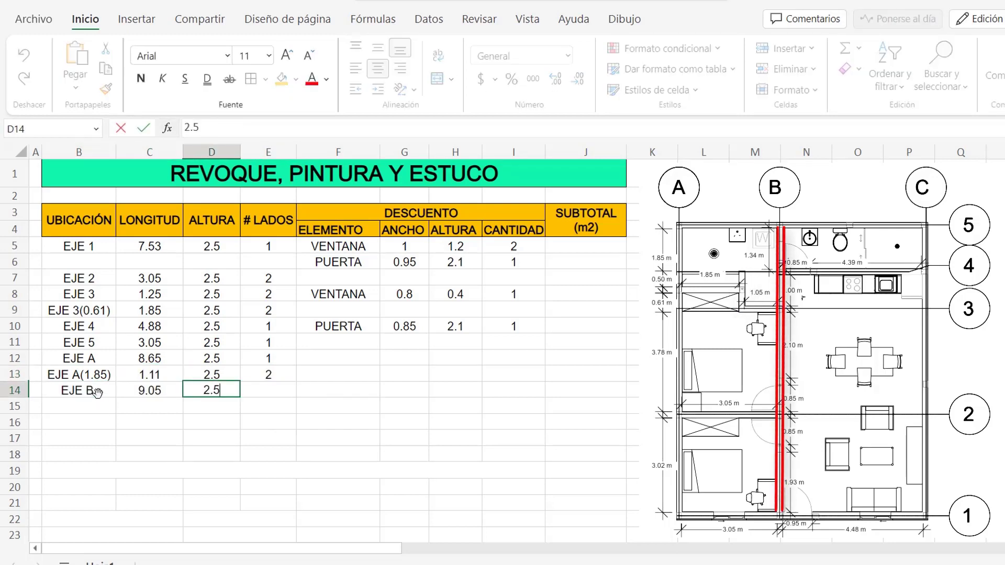
key("Tab")
type("2")
Enter the door deduction for EJE B: element PUERTA, width 0.85, height 2.1, quantity 2
key("Tab")
type("PUERTA")
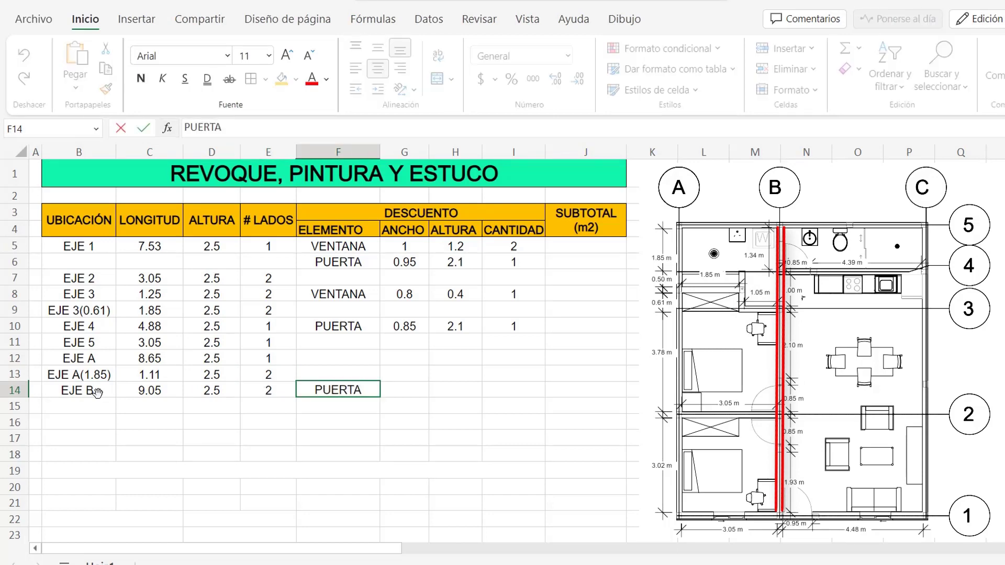
key("Tab")
type("0.88")
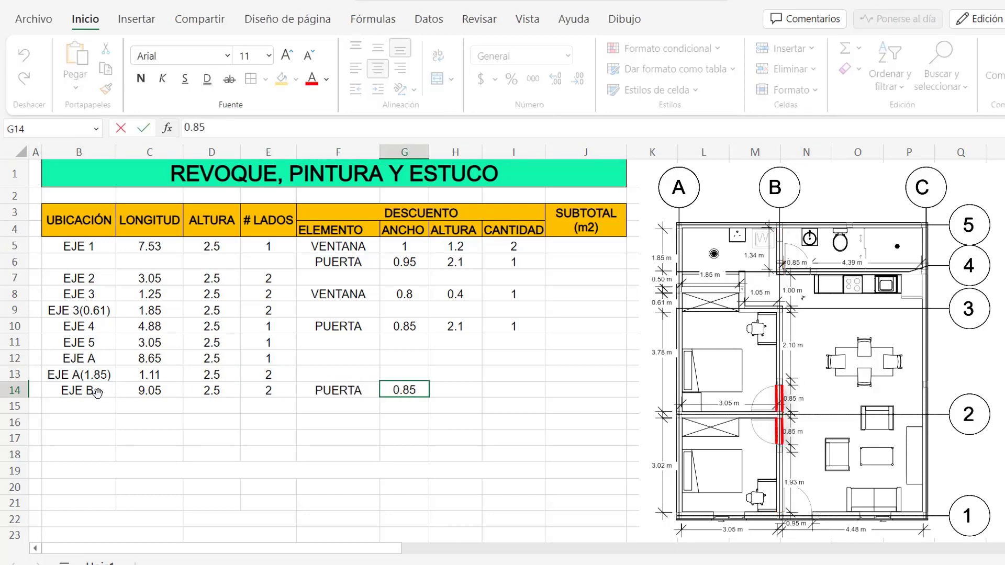
key("Tab")
type("2.1")
key("Tab")
type("2")
Enter the opening deduction for EJE B in row 15: element VANO, width 1, height 2.1, quantity 1
left_click(359, 410)
type("VANO")
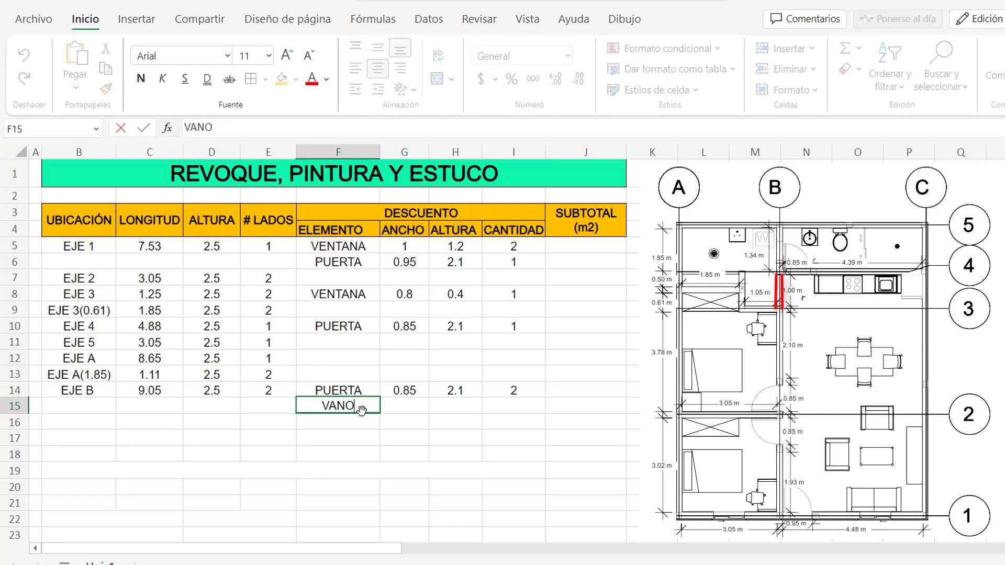
key("Tab")
type("1")
key("Tab")
type("2.1")
key("Tab")
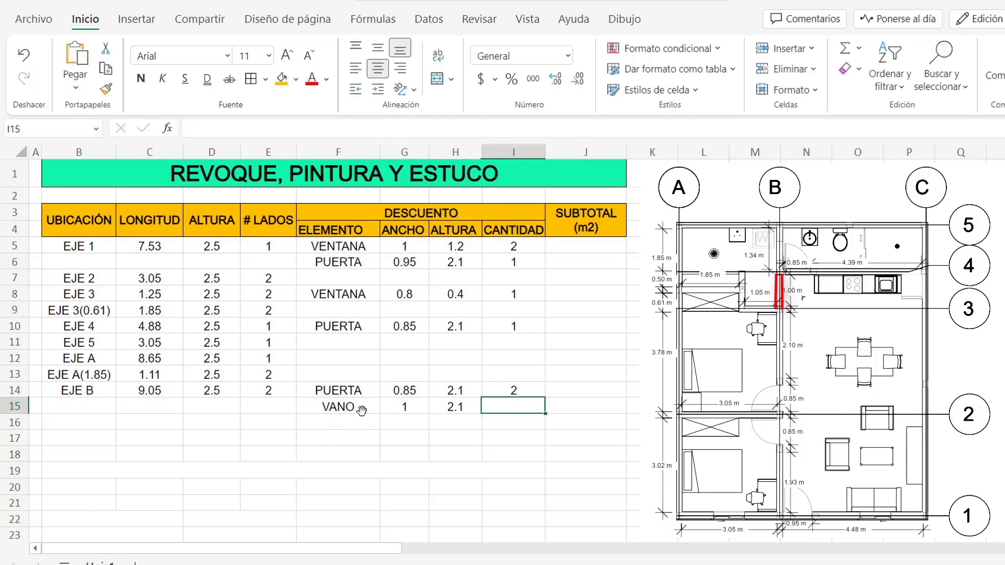
type("1")
key("Return")
Add a bathroom-wall deduction in row 16: element MURO BAÑO with width =1.4+0.2
type("MURO BAÑO")
key("Tab")
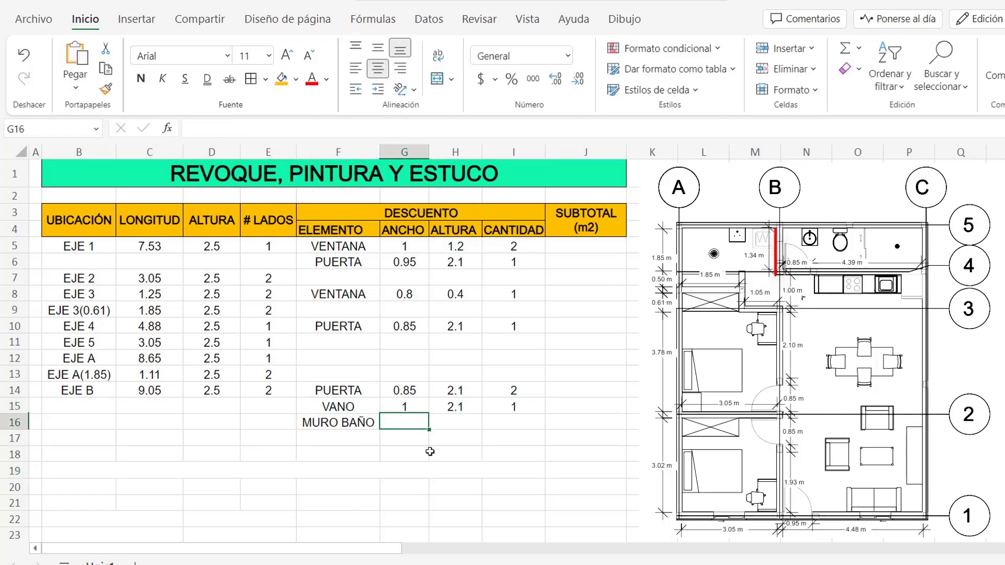
type("=1.4+0.")
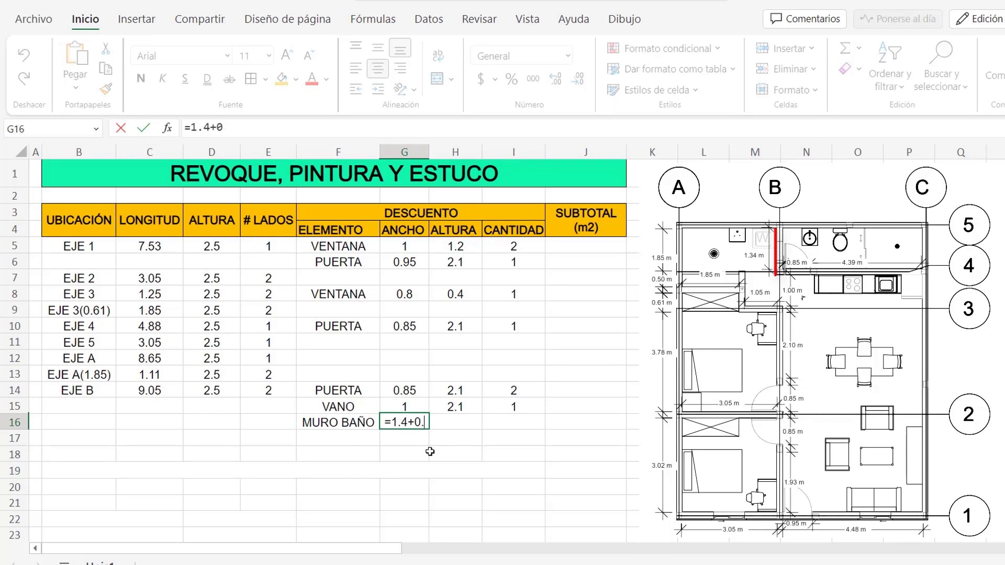
type("2")
key("Tab")
Correct the MURO BAÑO width in row 16 to =1.34+0.2
double_click(413, 428)
key("BackSpace")
key("BackSpace")
key("BackSpace")
key("BackSpace")
key("BackSpace")
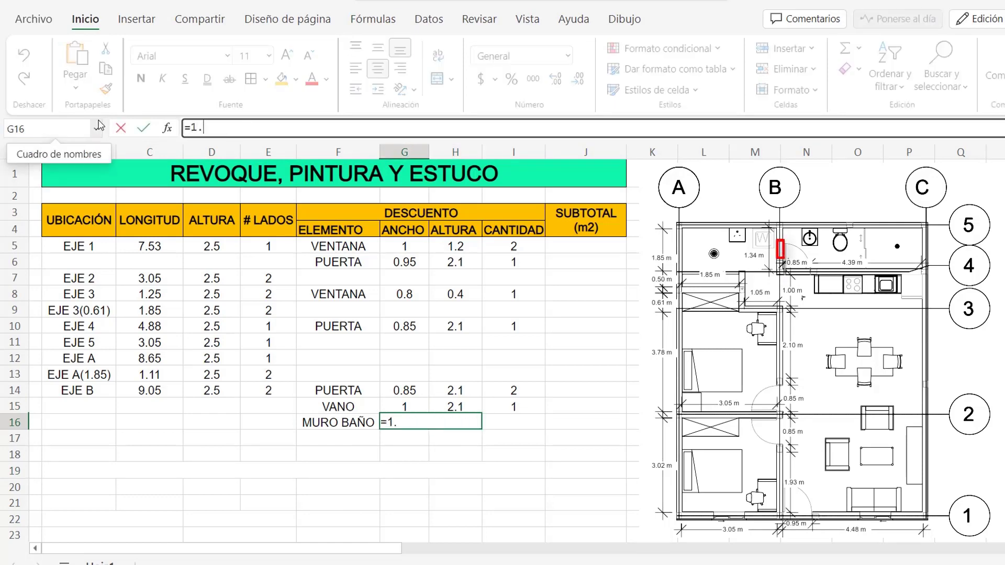
type("34+0.2")
key("Return")
Complete the row 16 MURO BAÑO deduction with height 2.5 and quantity 1
left_click(455, 422)
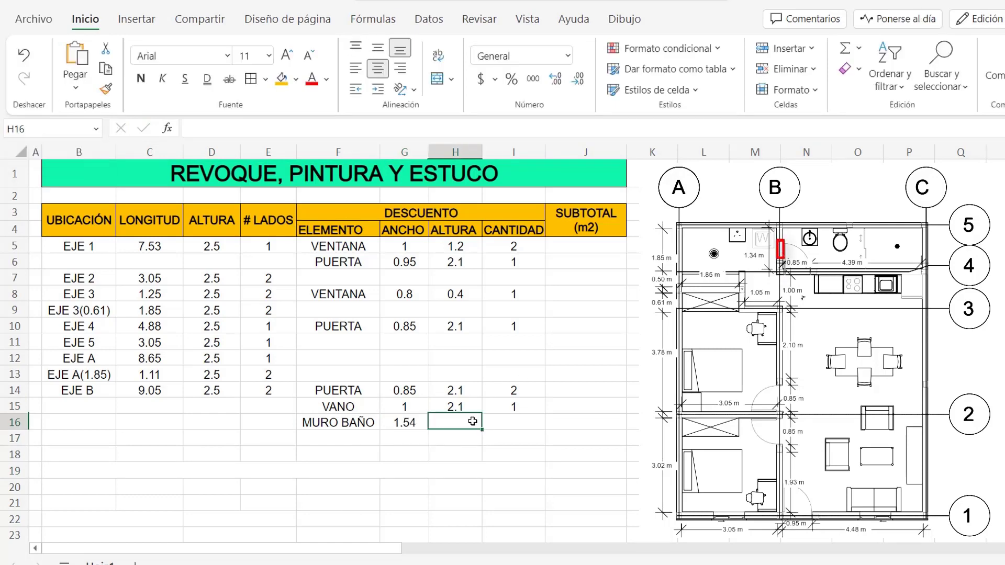
type("2.5")
key("Tab")
type("1")
Enter the bathroom-window deduction in row 17: element VENTANA BAÑO, width 0.6, height 0.2, quantity 1
left_click(359, 435)
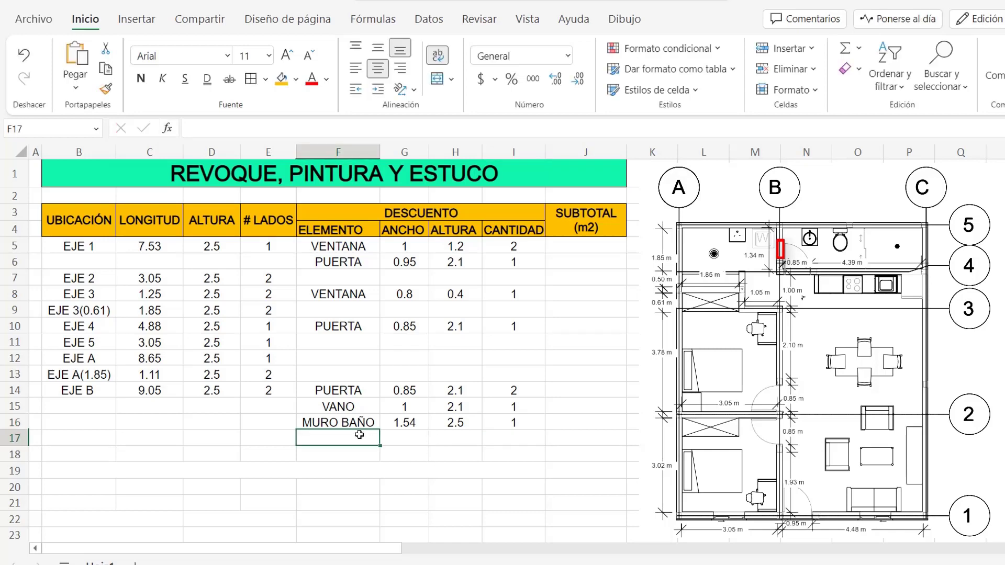
type("VENTANA BAÑO")
key("Tab")
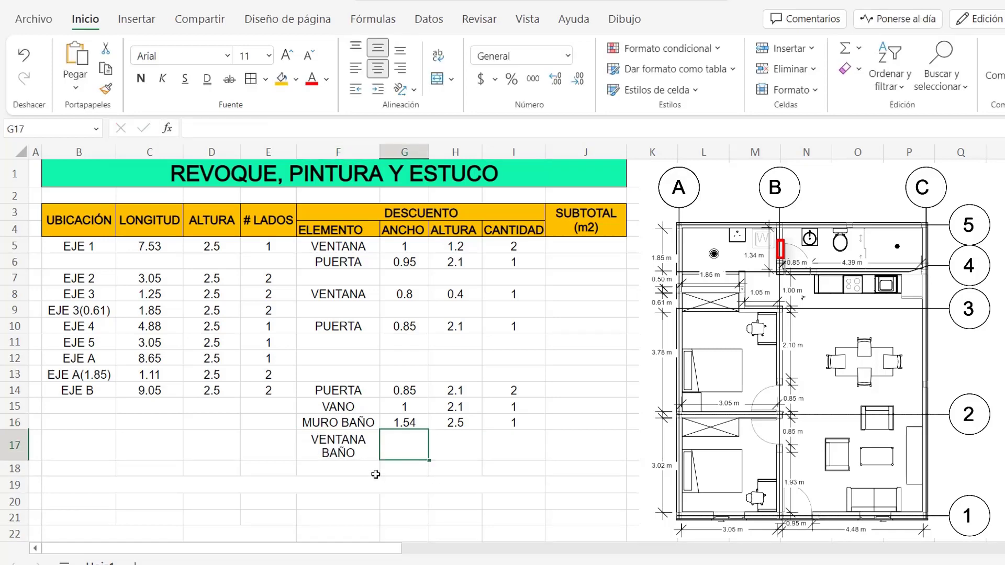
type("0.6")
key("Tab")
type("0.2")
key("Tab")
type("1")
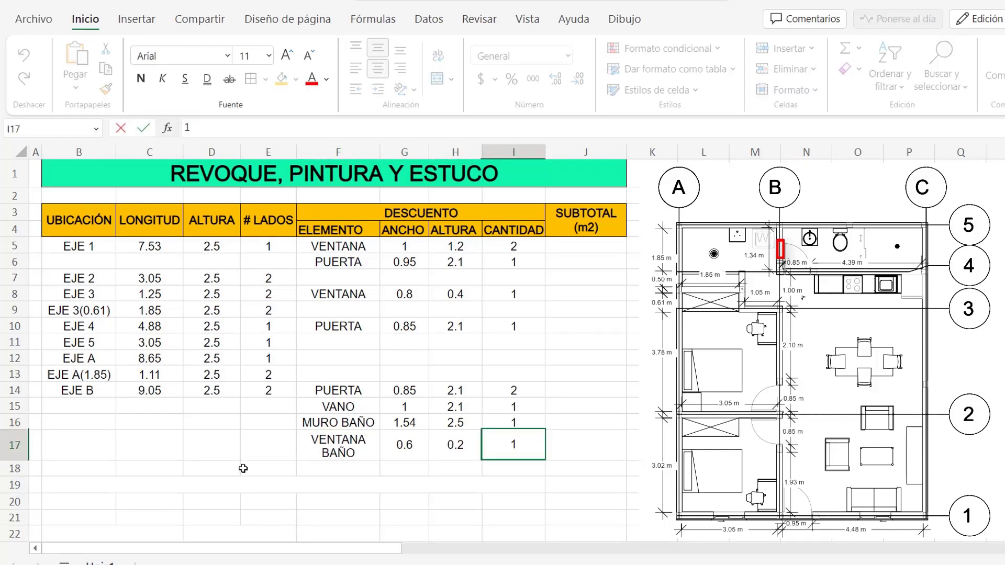
Add EJE C in row 18 with length 9.05, height 2.5 and 1 side
left_click(81, 470)
type("EJE")
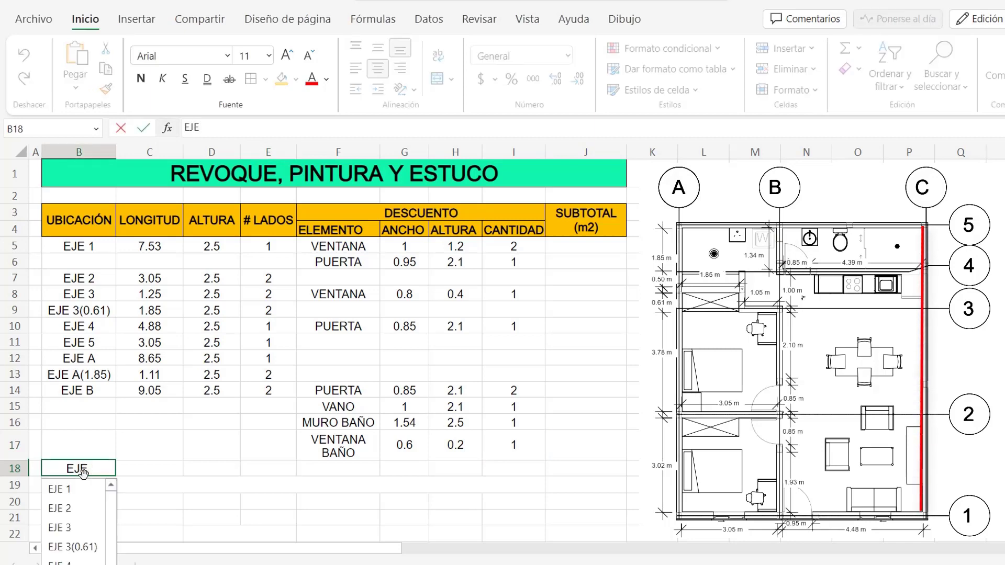
type(" C")
key("Tab")
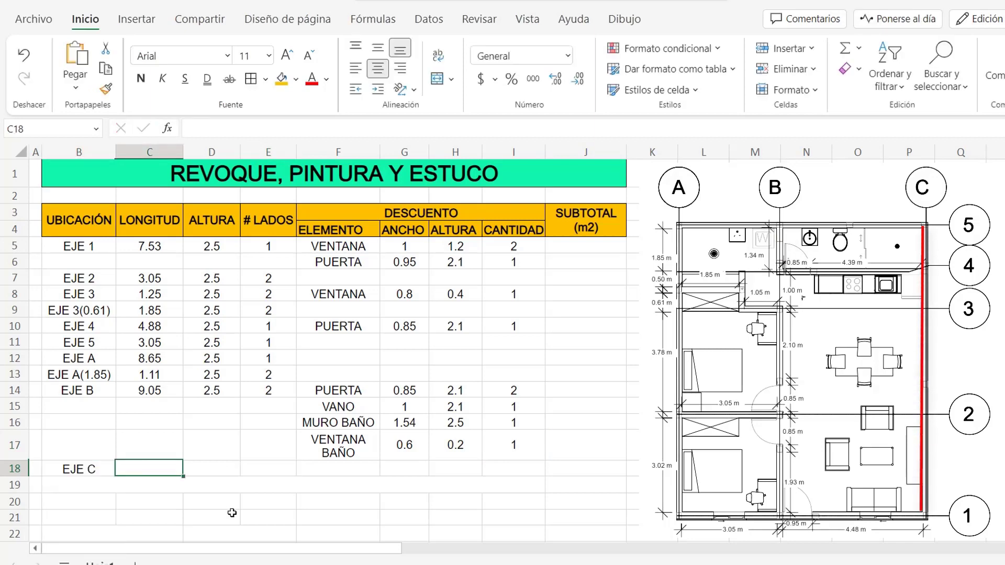
type("9.05")
key("Tab")
type("2.5")
key("Tab")
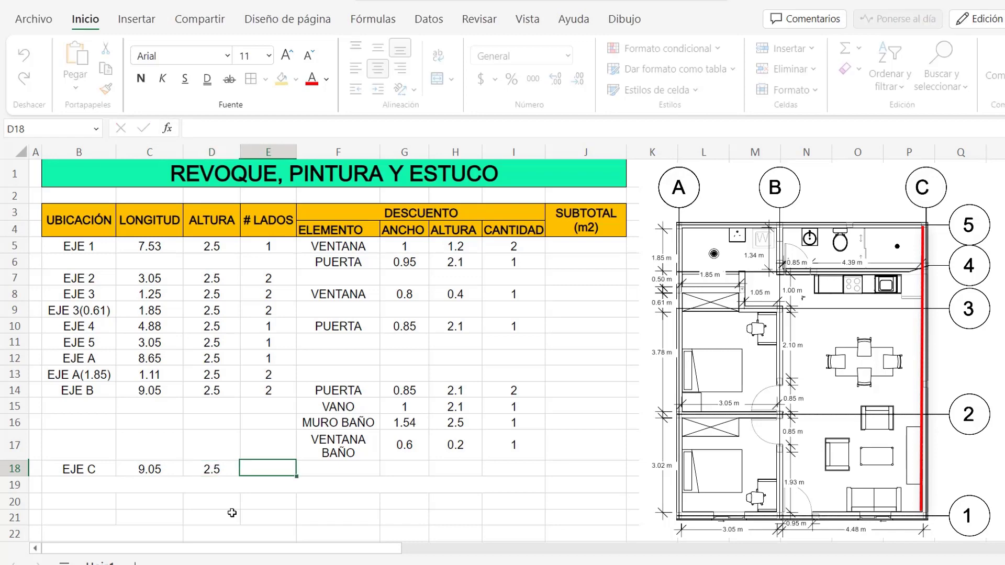
type("1")
key("Tab")
Enter the bathroom-wall deduction for EJE C: element MURO BAÑO, width 1.54, height 2.5, quantity 1
type("MURO BAÑO")
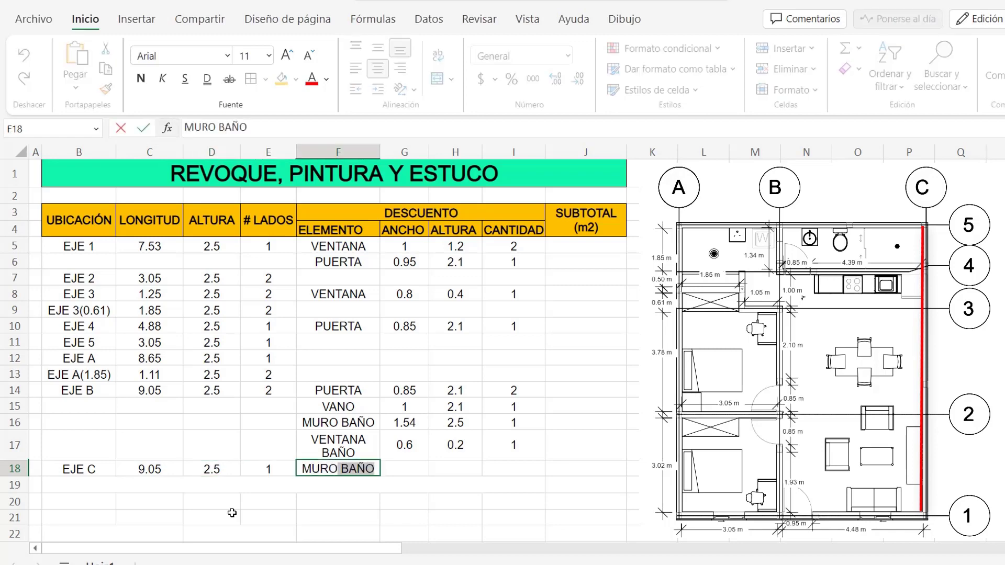
key("Tab")
type("1.54")
key("Tab")
type("2.5")
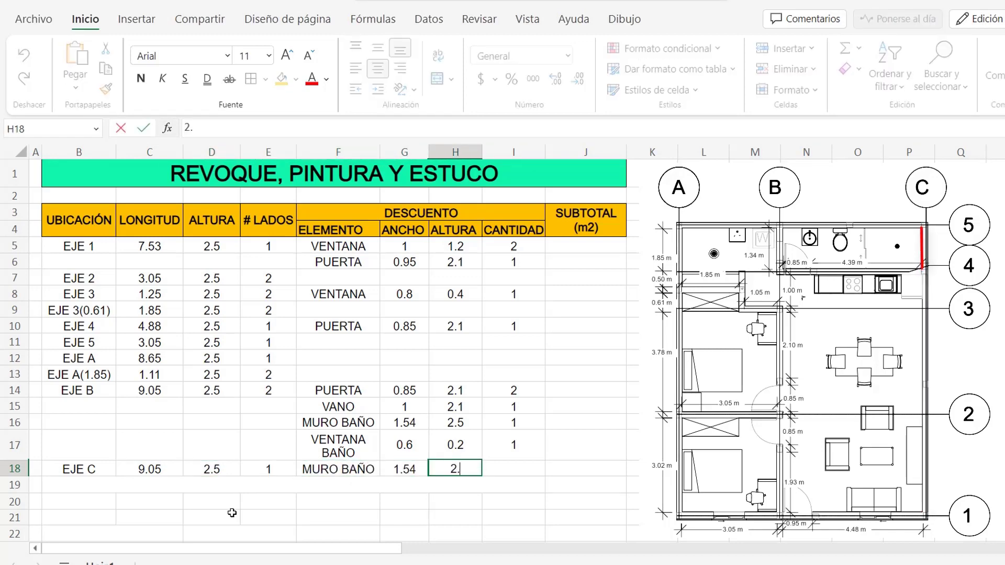
key("Tab")
type("1")
key("Tab")
Fill in the missing side counts for the deduction-only rows: 1 in E6, 2 in E15, 1 in E16 and 1 in E17
left_click(317, 262)
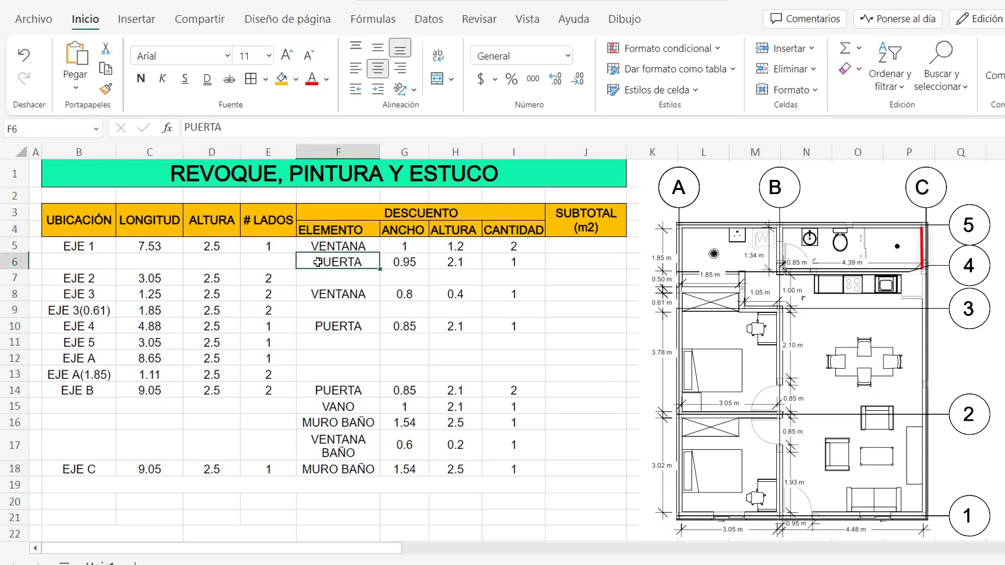
left_click(277, 263)
type("1")
left_click(284, 402)
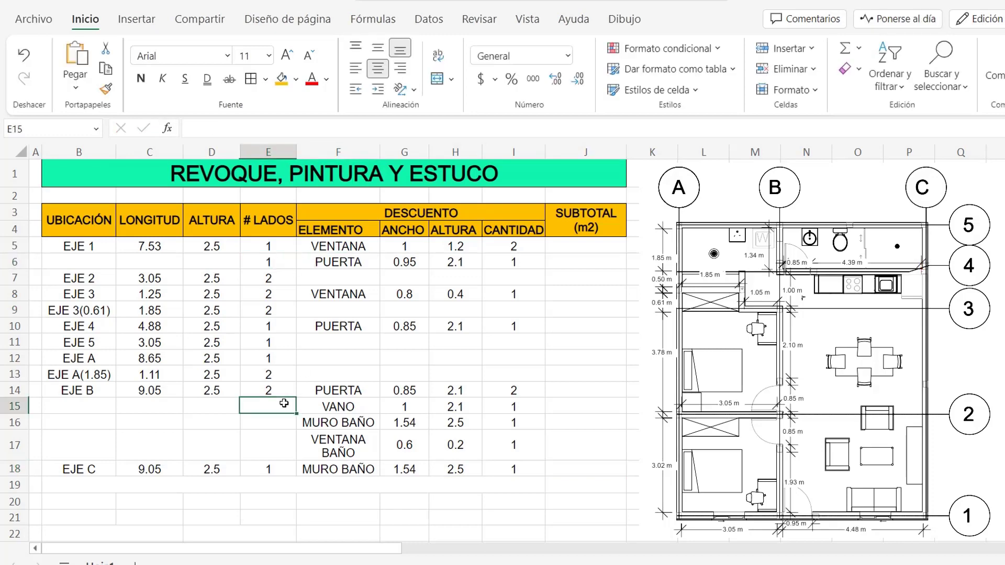
type("2")
left_click(271, 423)
type("1")
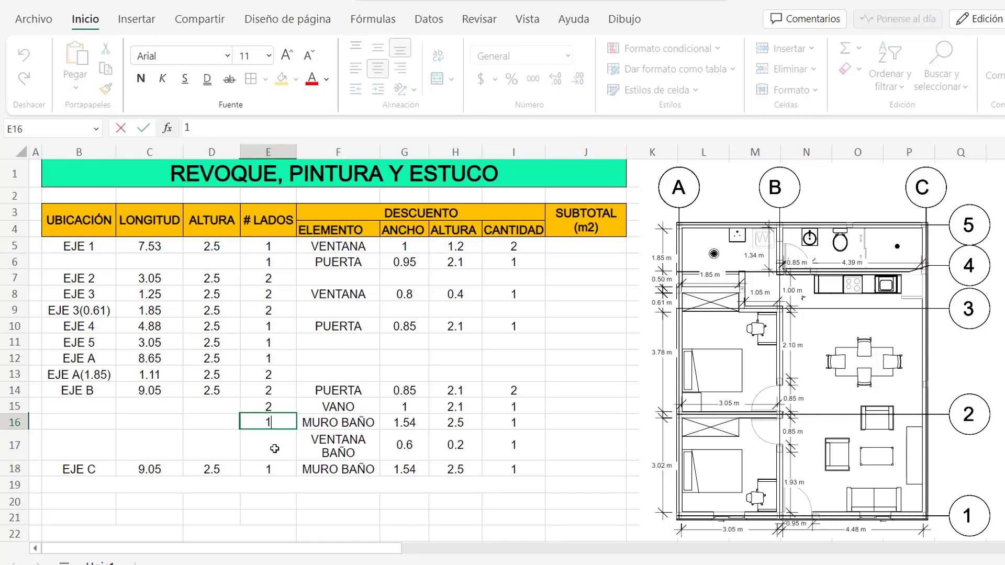
left_click(274, 448)
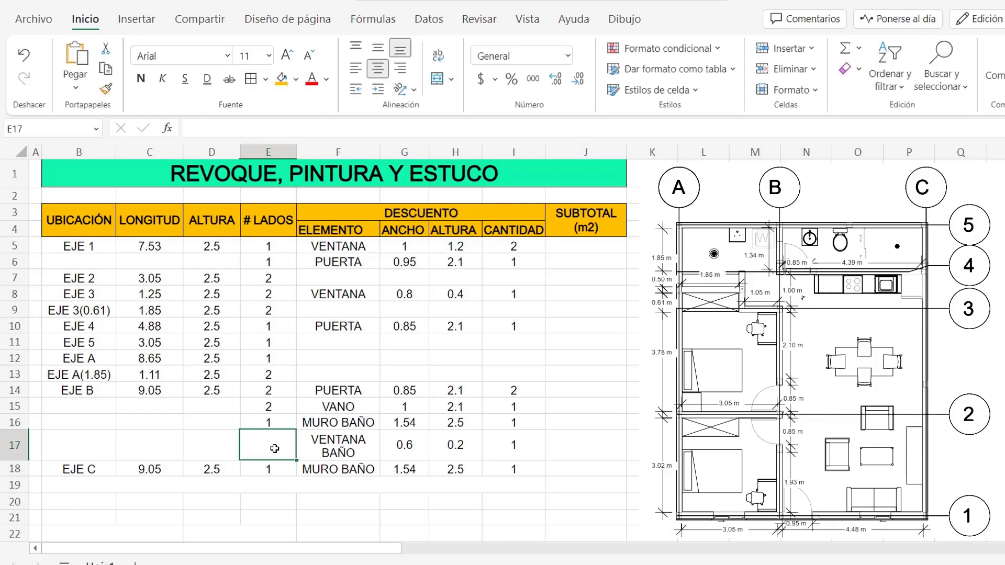
type("1")
Begin the EJE 1 subtotal formula in J5 with the gross wall area: =REDONDEAR(C5*D5*E5
left_click(585, 292)
left_click(600, 251)
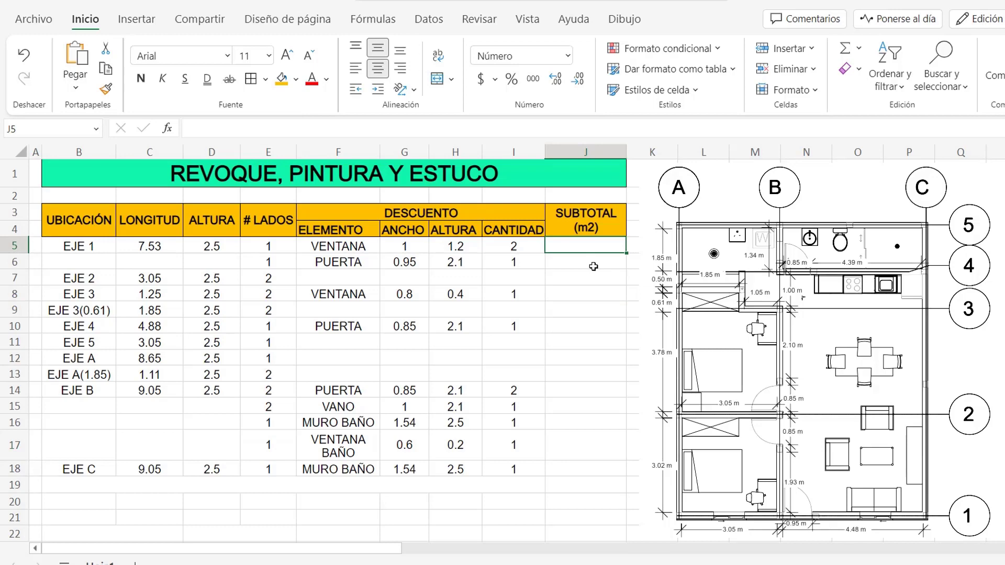
type("=RED")
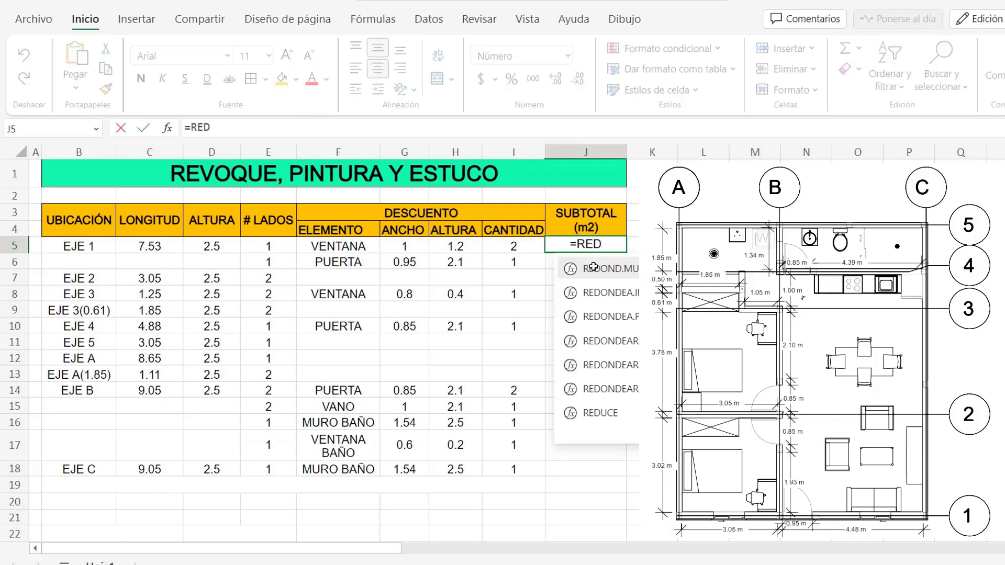
type("ONDEAR(")
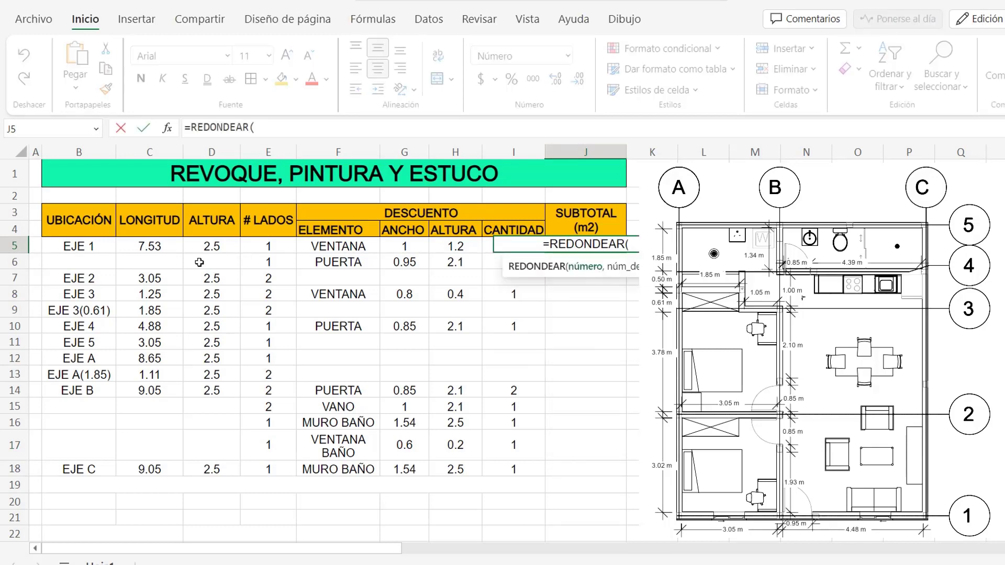
left_click(160, 249)
type("*")
left_click(212, 247)
type("*")
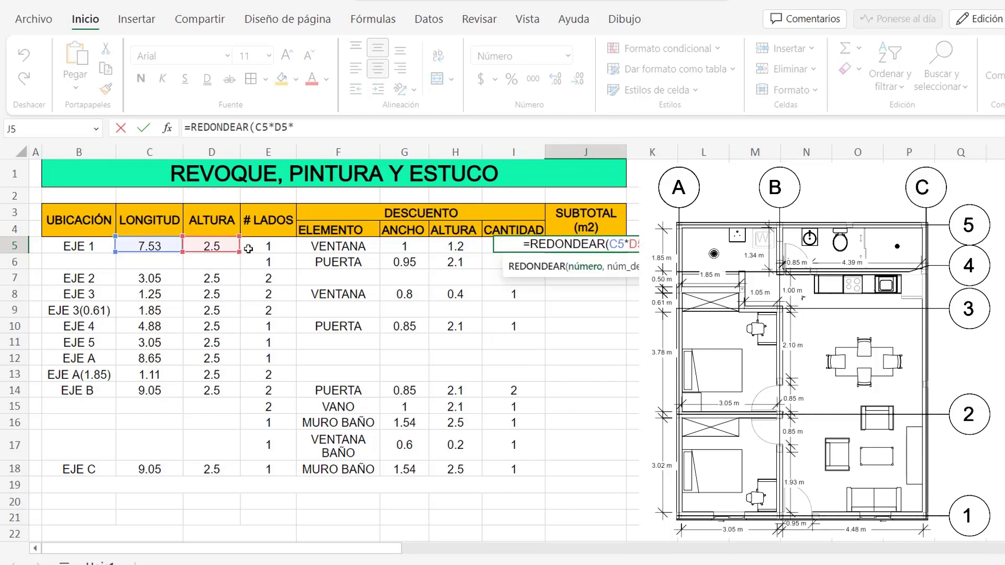
left_click(251, 248)
Complete the J5 formula by subtracting G5*H5*I5*E5 with rounding to 2 decimals, and copy it down through J18
type("-")
left_click(404, 244)
type("*")
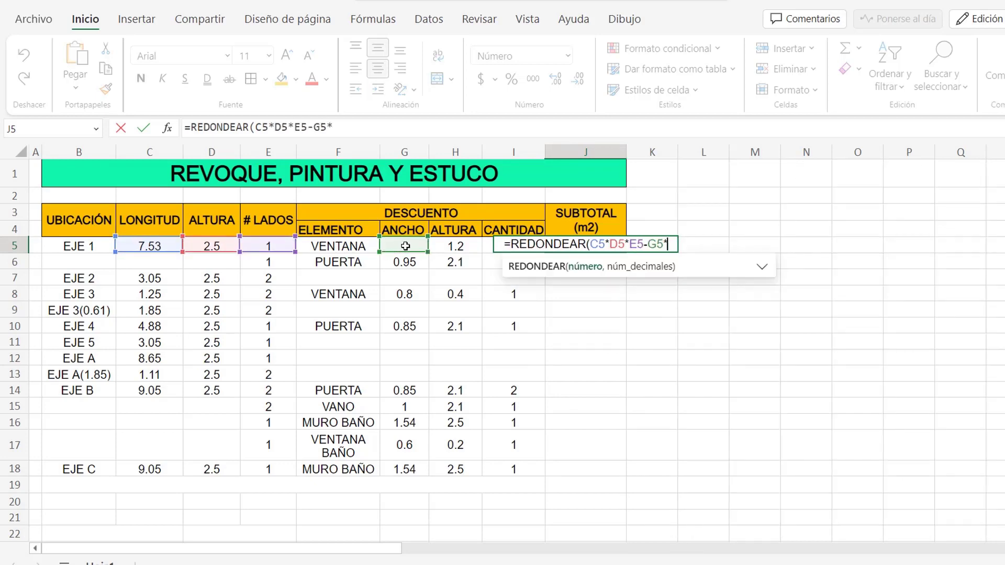
left_click(459, 251)
type("*")
left_click(487, 252)
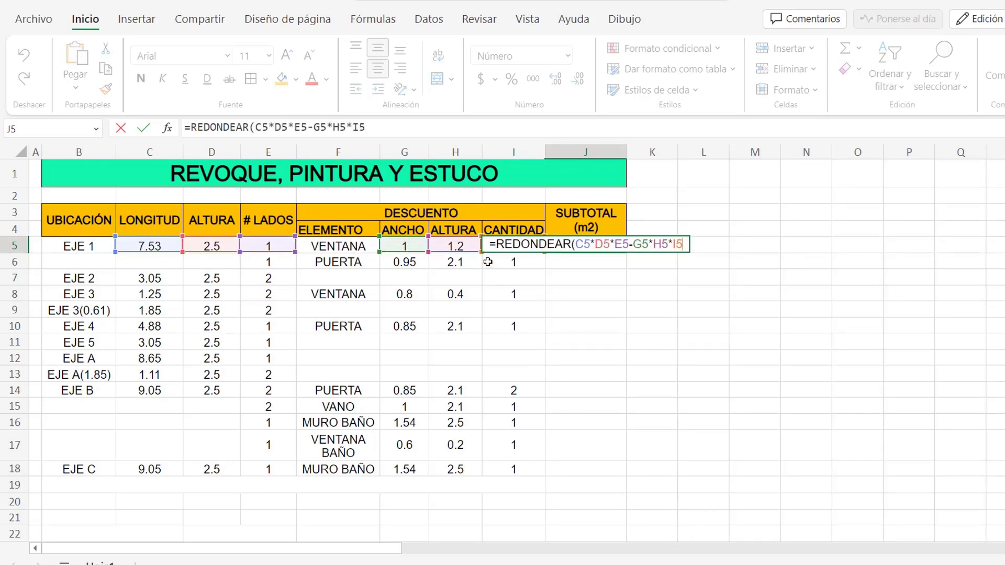
type("*E5")
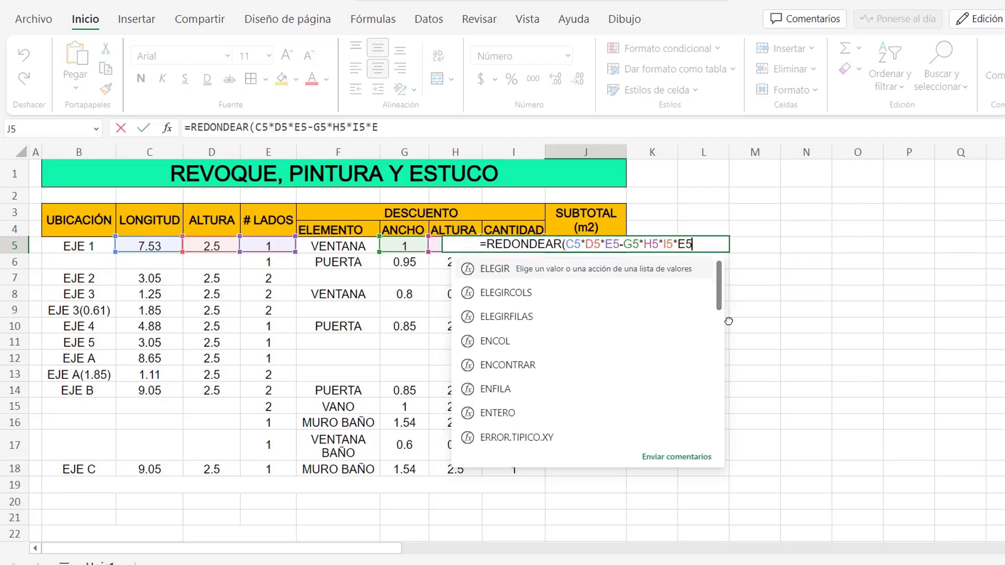
type(",2)")
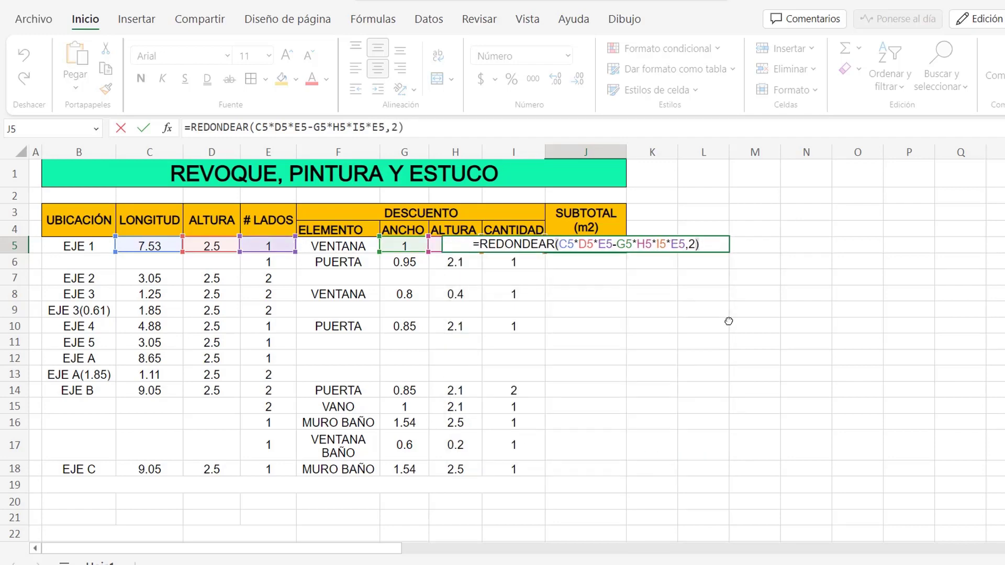
key("Return")
left_click(616, 251)
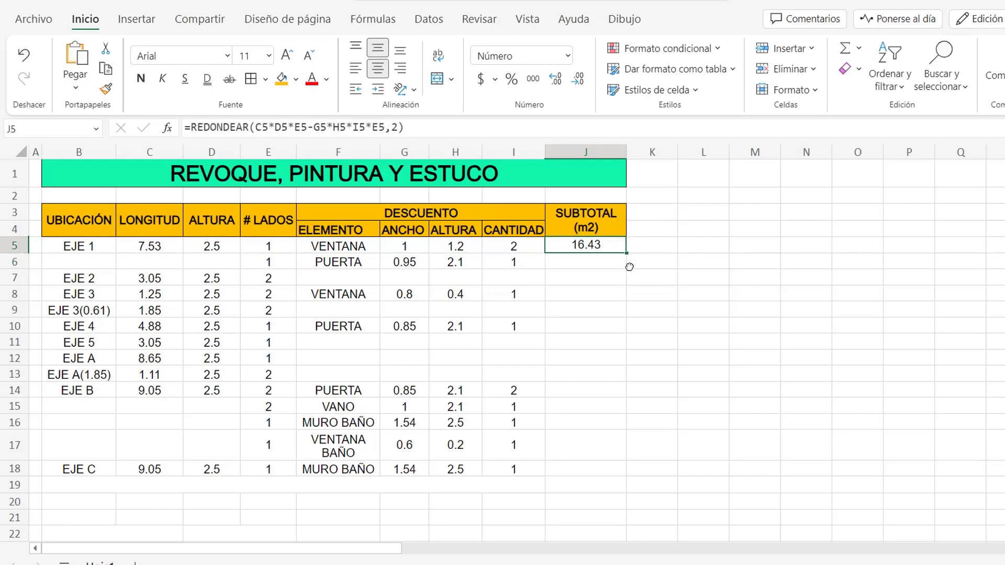
left_click_drag(626, 268, 622, 468)
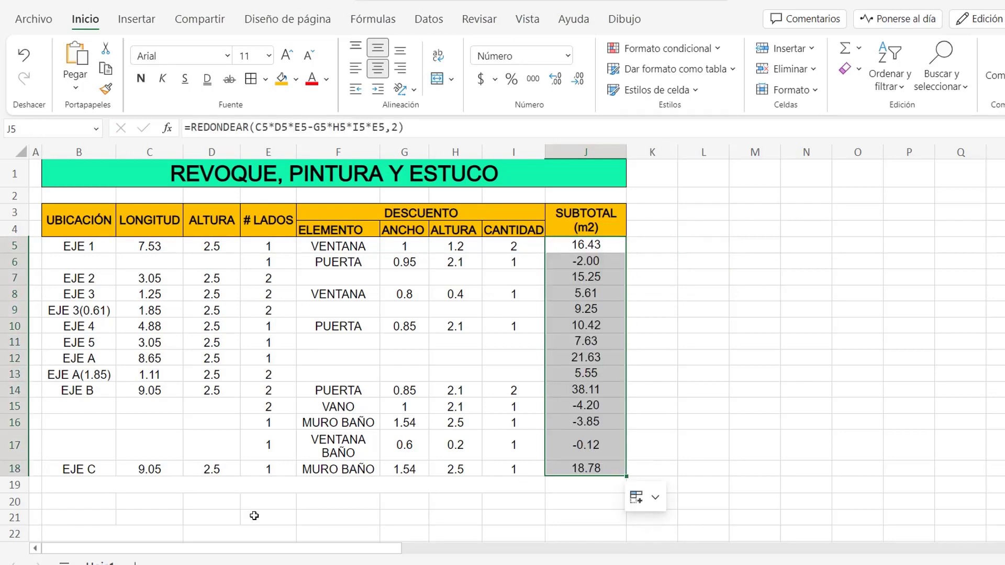
Label the merged cell in row 19 as TOTAL (m2)
left_click(195, 490)
type("T")
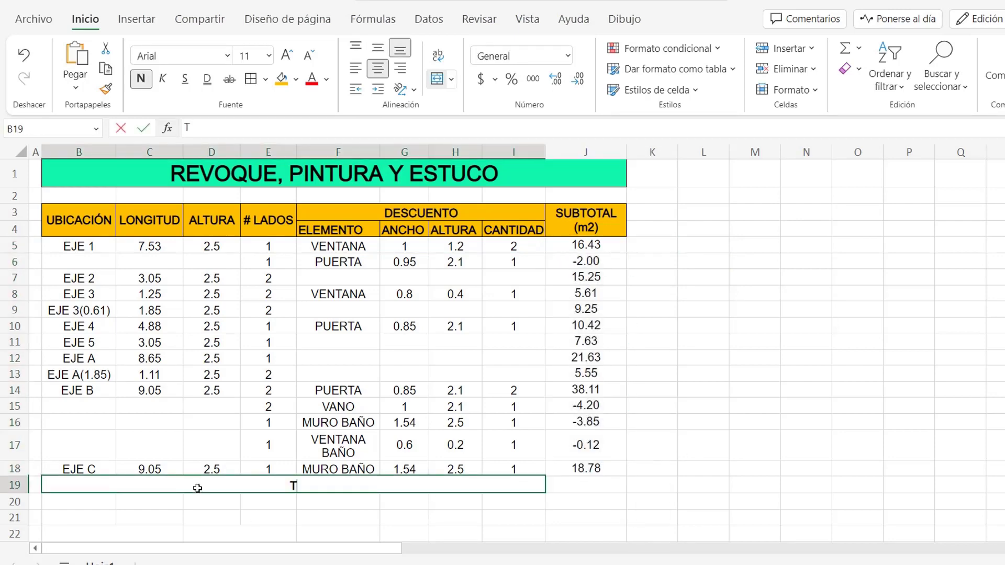
type("OTAL (m2)")
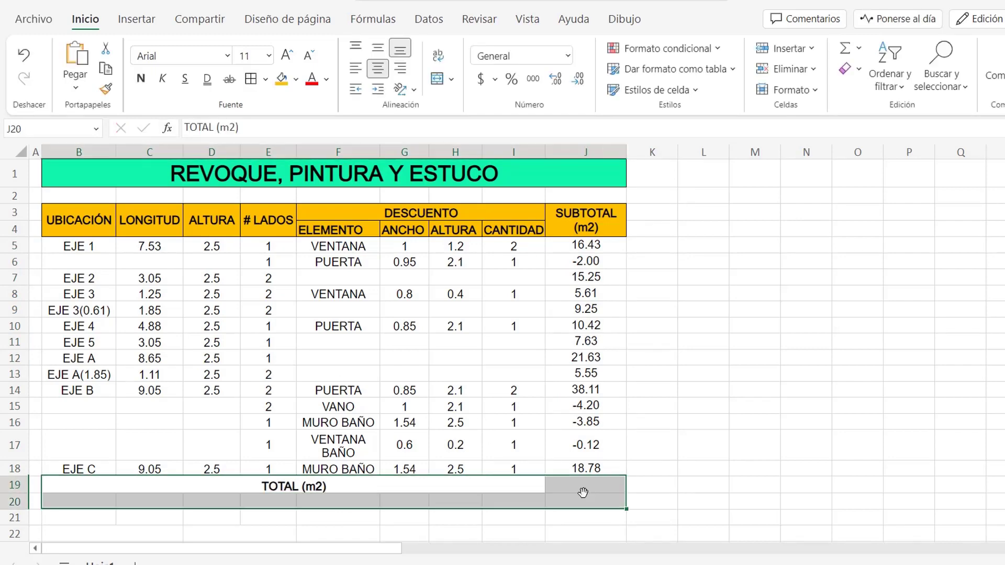
Fill the total row B19:J19 with the header's orange colour and apply borders to all cells of the table body
left_click_drag(583, 492, 583, 485)
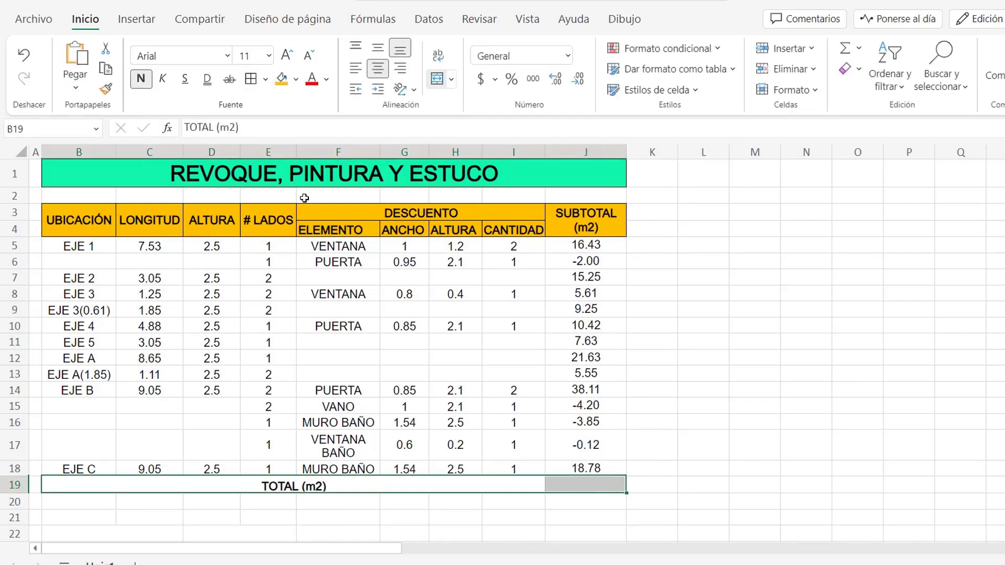
left_click(281, 78)
left_click(703, 373)
left_click_drag(113, 237, 603, 478)
Sum the subtotal column into the total cell J19 with AutoSum
left_click(603, 478)
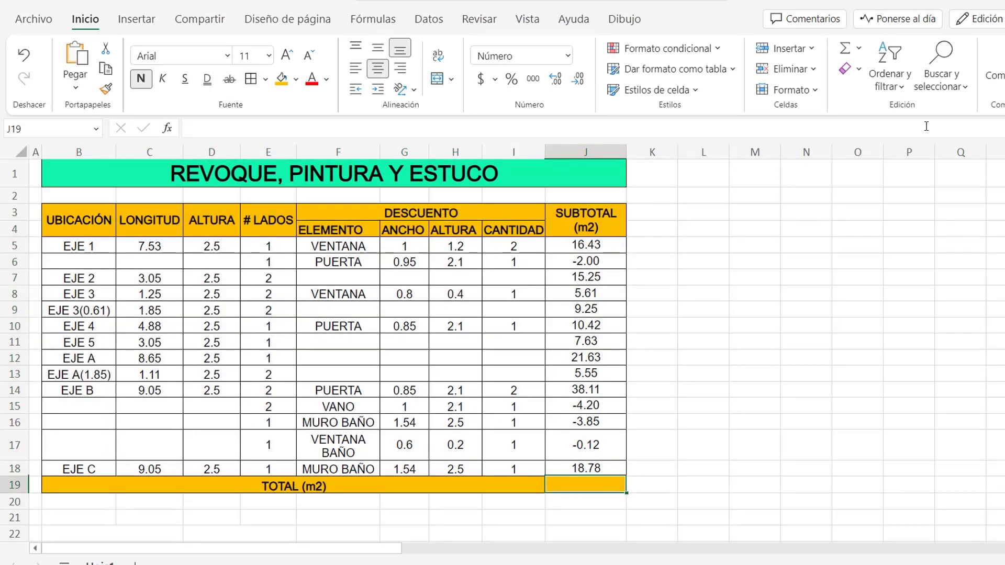
left_click(843, 48)
key("Return")
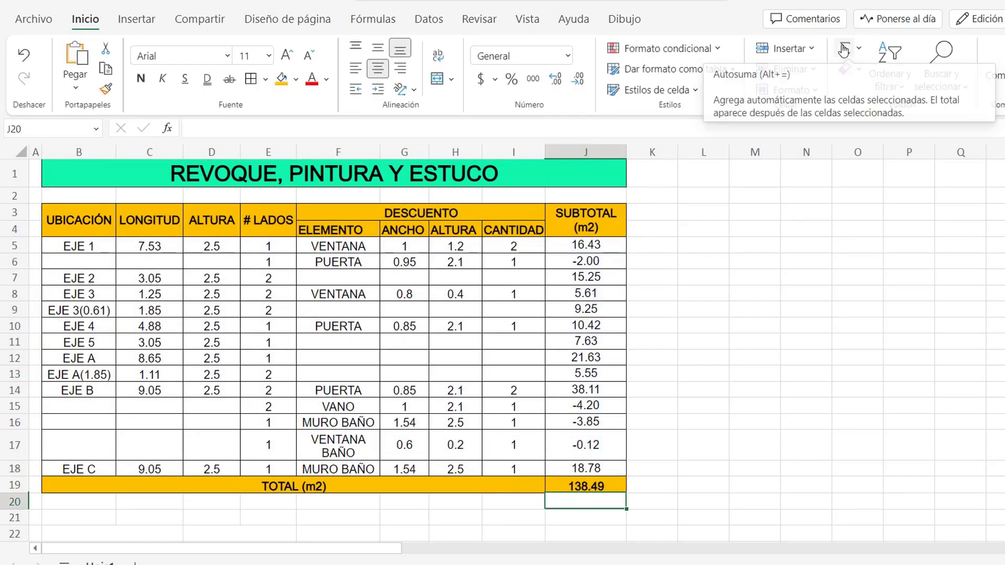
Add the cost table headers ACTIVIDAD, COSTO UN, CANT and PRESUPUESTO across row 21, starting at B21
left_click(79, 517)
scroll(166, 475, "down", 1)
type("ACTIVIDAD")
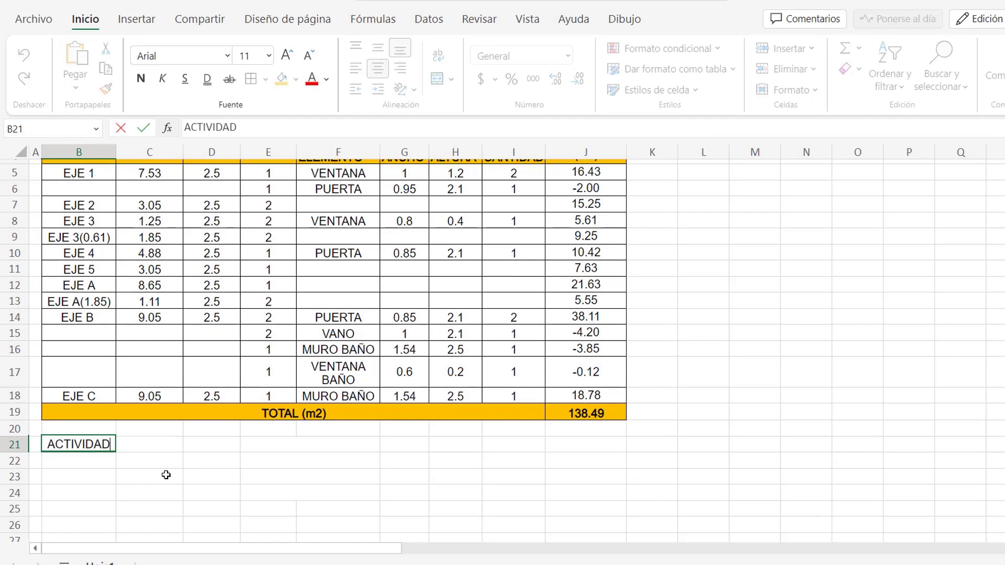
key("Tab")
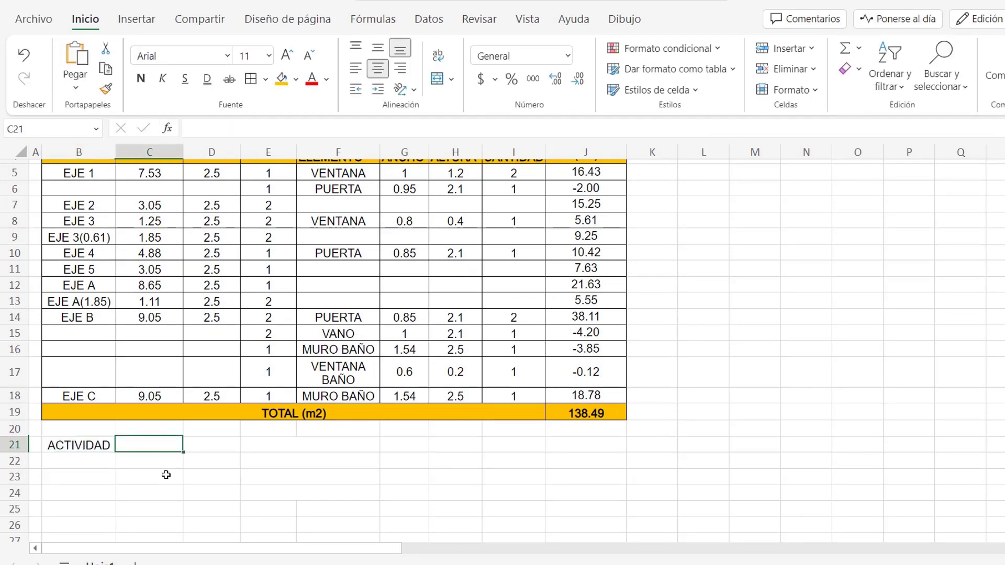
type("COSTO UN")
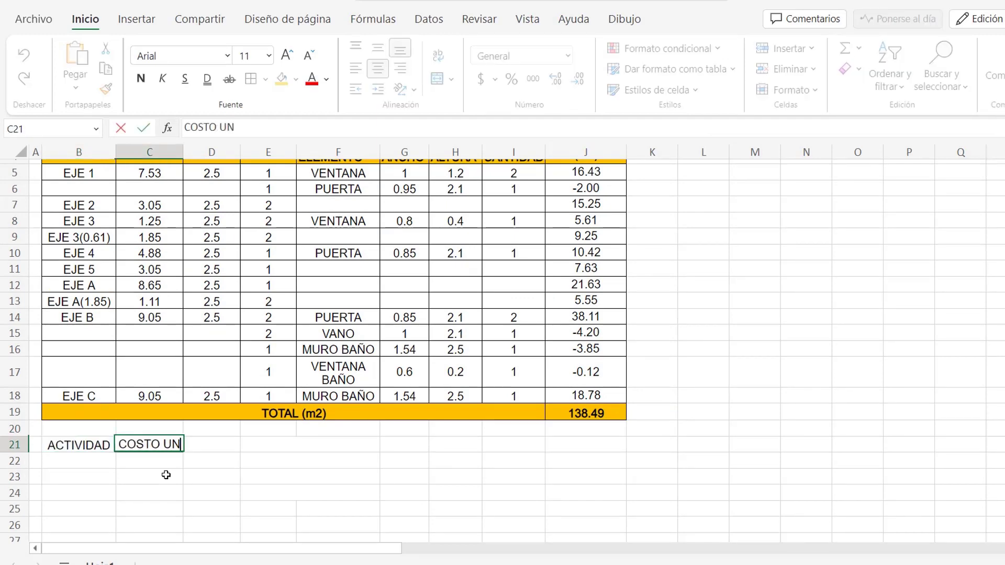
key("Tab")
type("CANT")
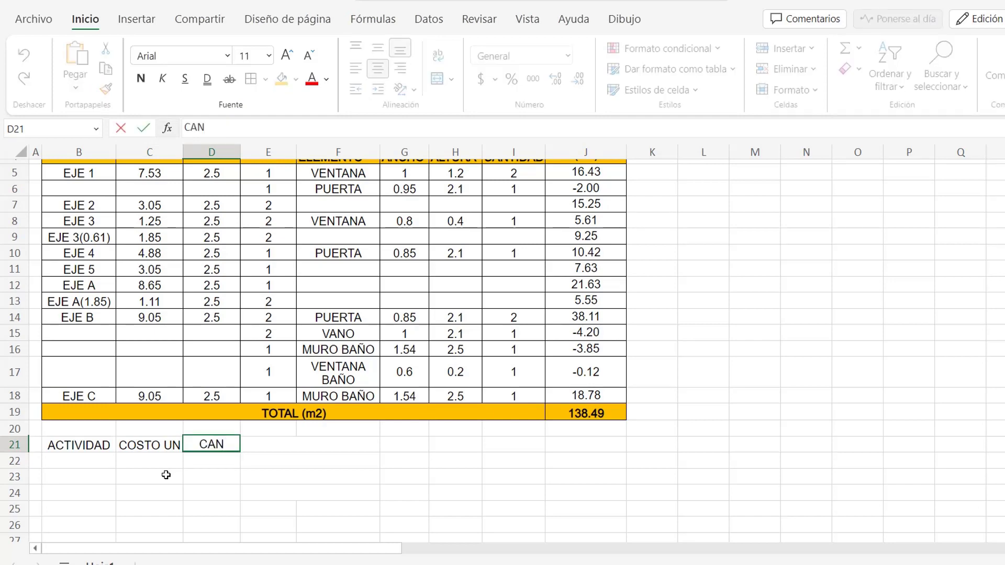
key("Tab")
type("PRES")
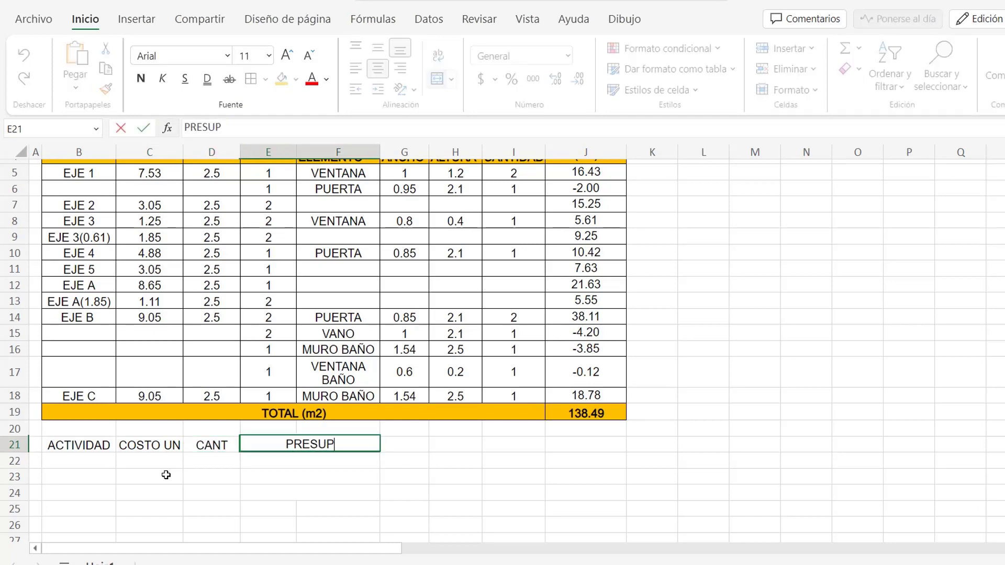
key("Return")
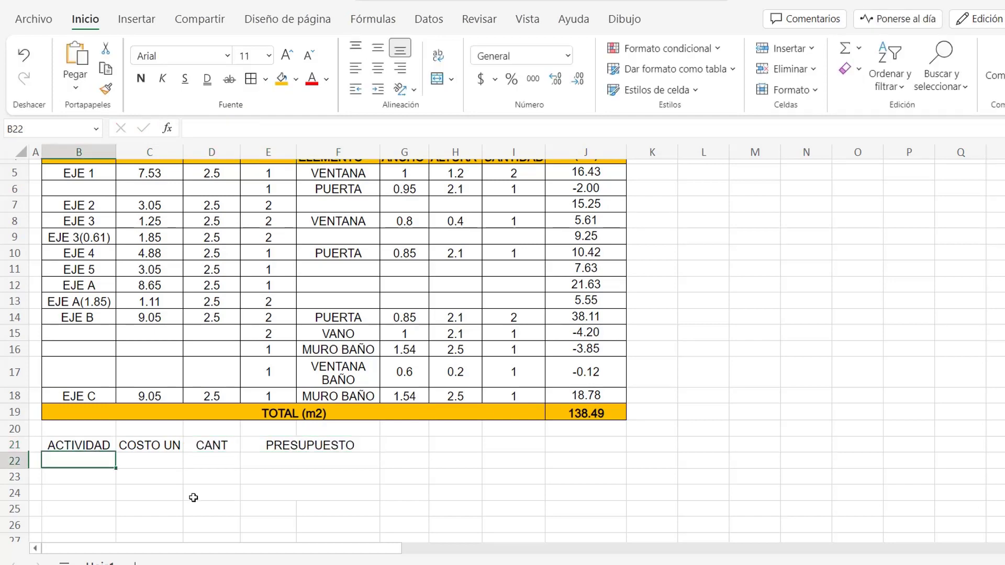
Enter the activity Revoque in B22 with a unit cost of 27088
type("Revoque")
key("Delete")
key("Tab")
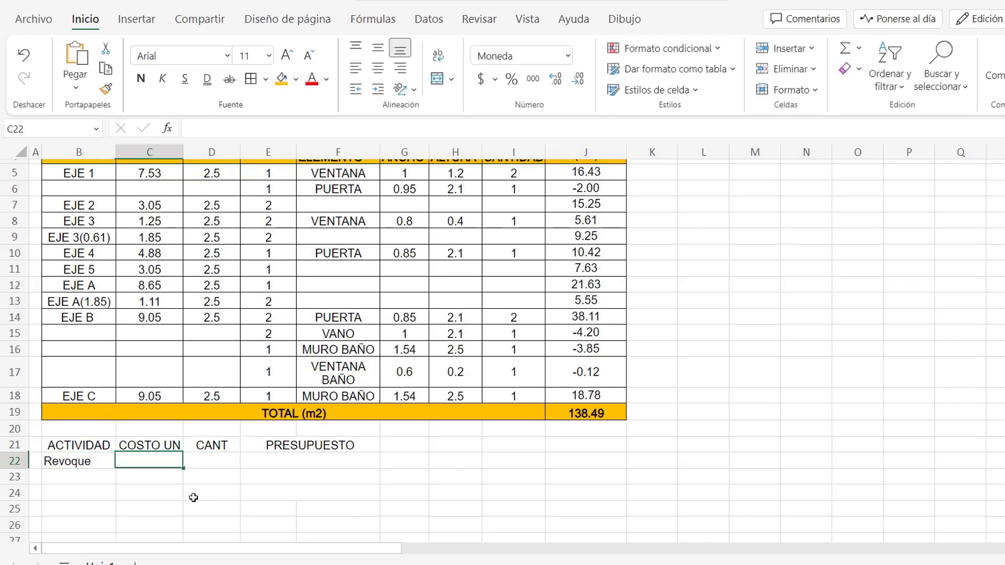
type("27088")
key("Tab")
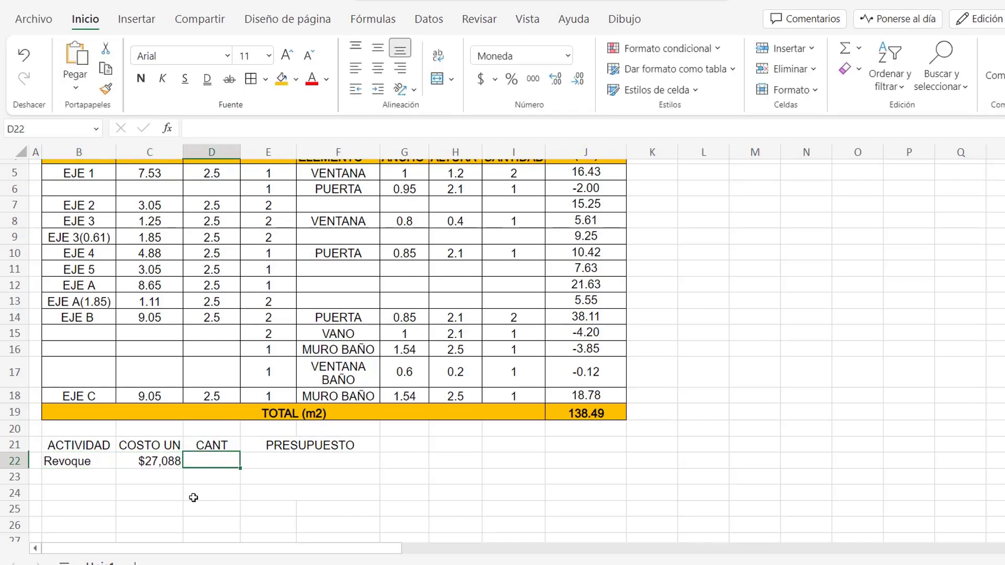
Link the Revoque quantity in D22 to the total area with =J19 and format it as Número
type("=")
key("Return")
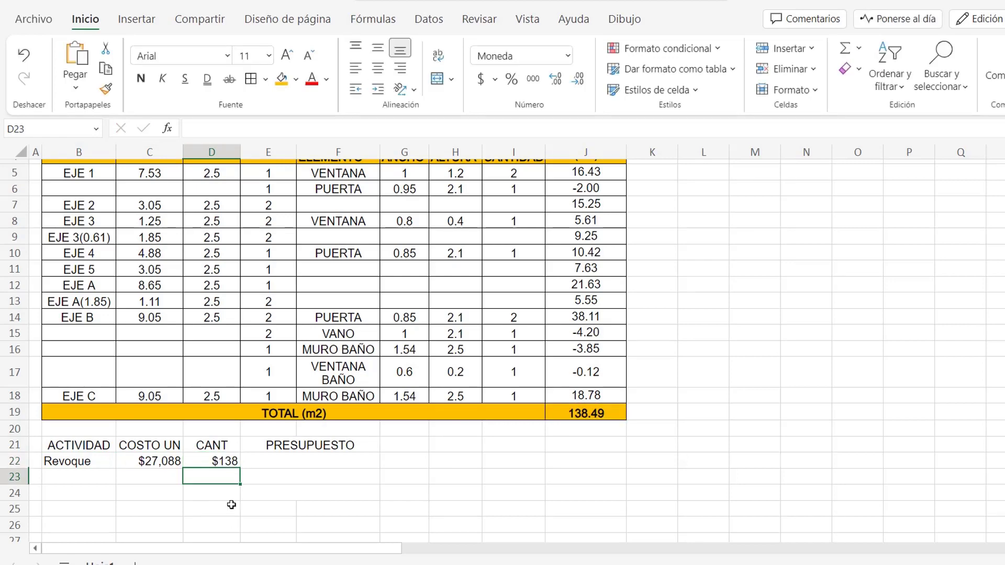
left_click(231, 464)
left_click(568, 56)
left_click(542, 104)
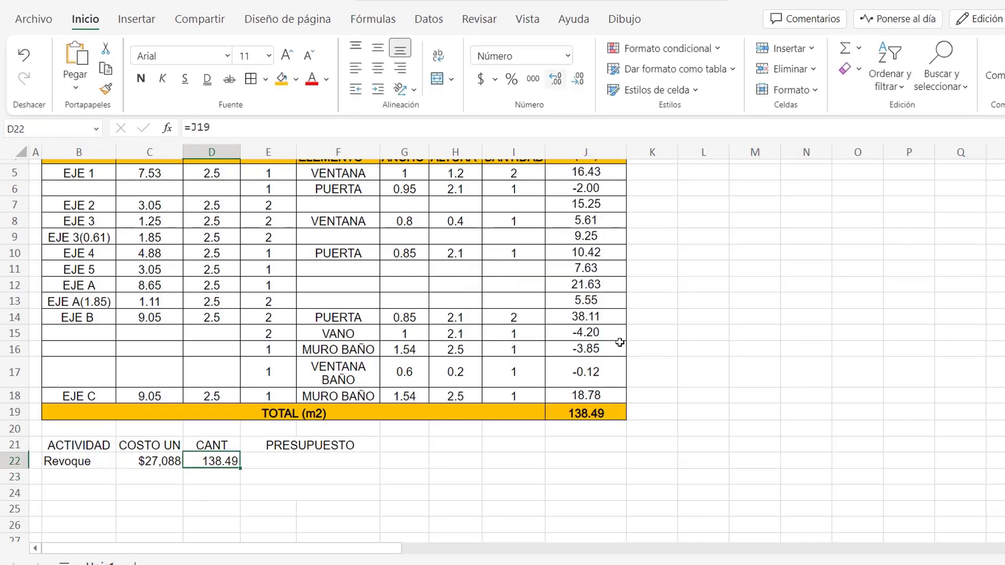
Calculate the Revoque budget in E22 with the formula =C22*D22
left_click(306, 459)
type("=")
key("Left")
key("Left")
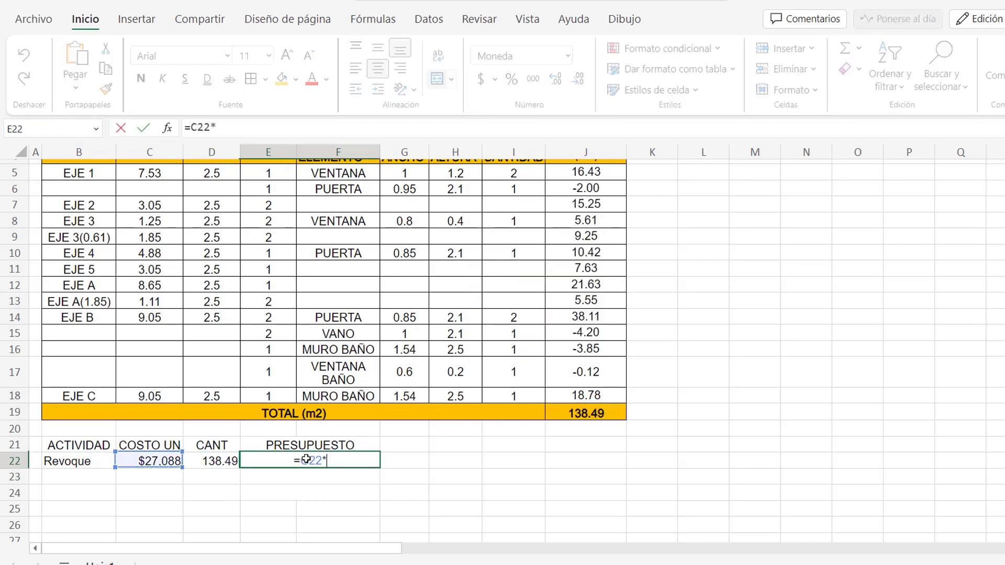
type("*")
key("Left")
key("Return")
key("Up")
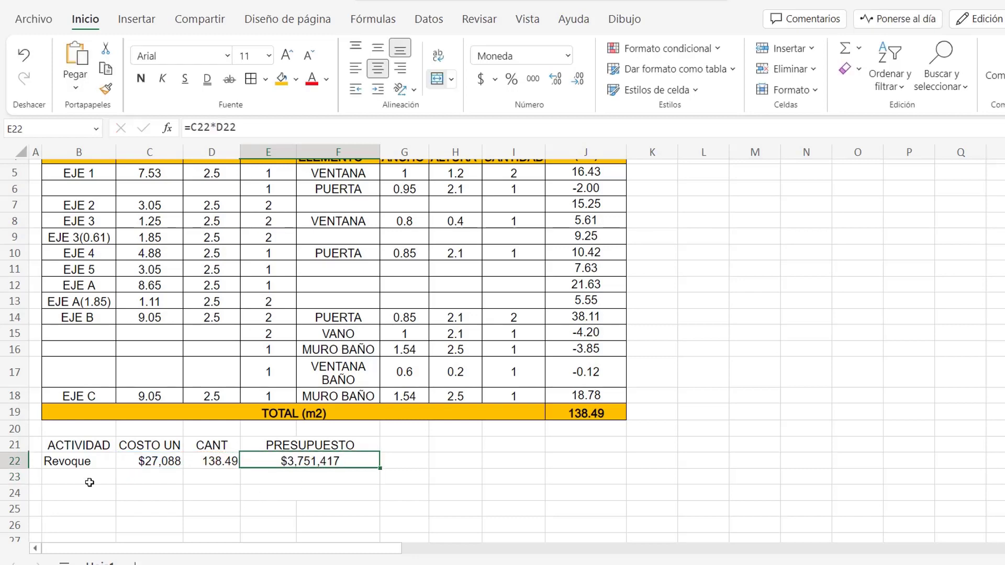
Enter the activity Pintura in B23 with a unit cost of 16318 and its quantity linked to J19
left_click(90, 480)
type("Pintura")
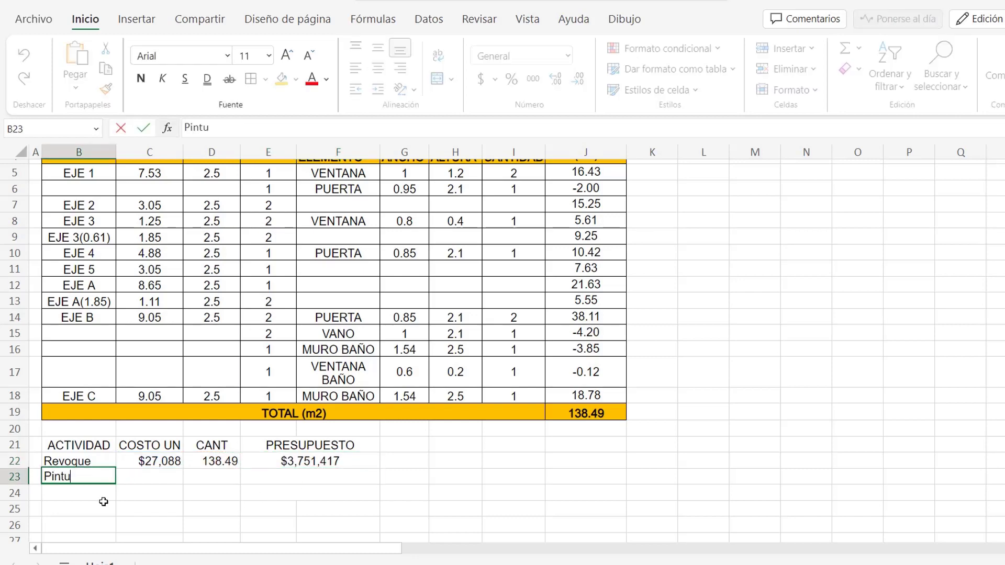
key("Tab")
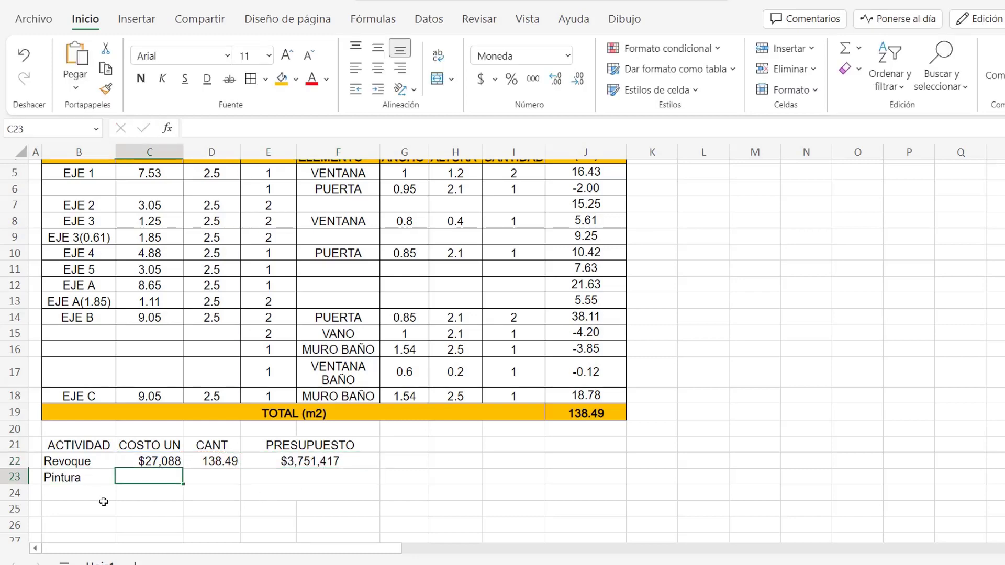
type("16,318")
left_click(220, 477)
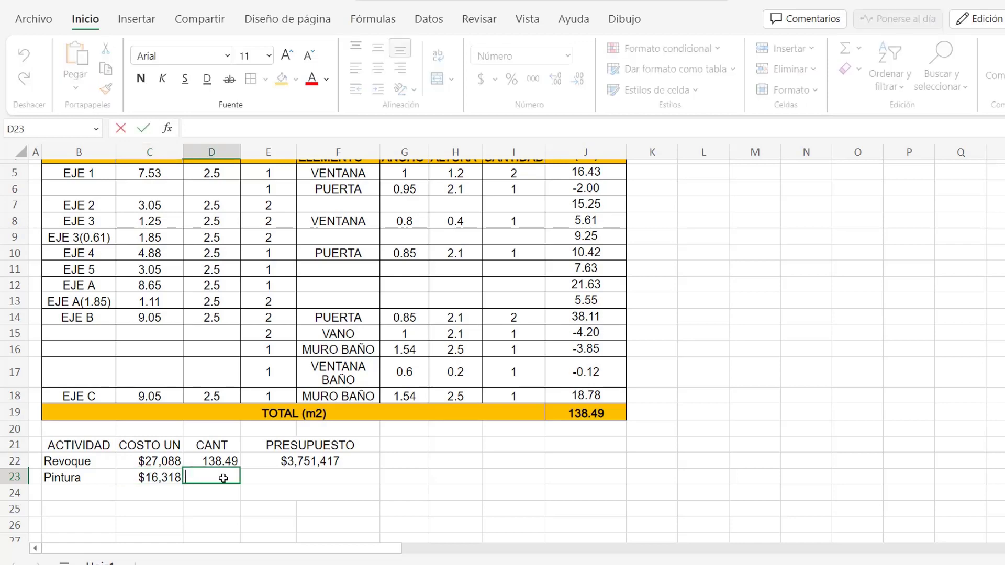
type("=")
left_click(576, 413)
key("Return")
Copy the budget formula from E22 down to the Pintura row
left_click(317, 477)
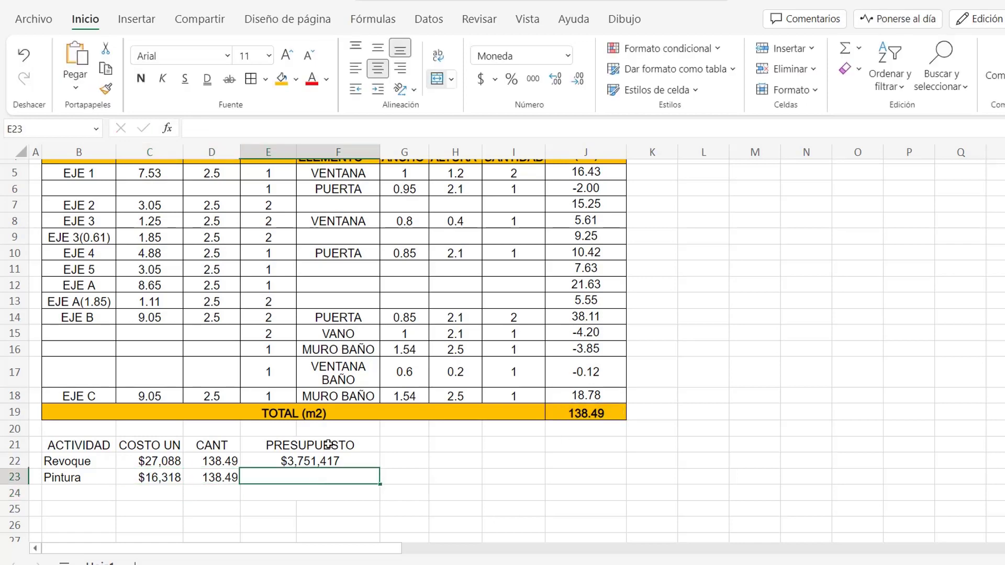
left_click(356, 461)
left_click_drag(380, 469, 380, 485)
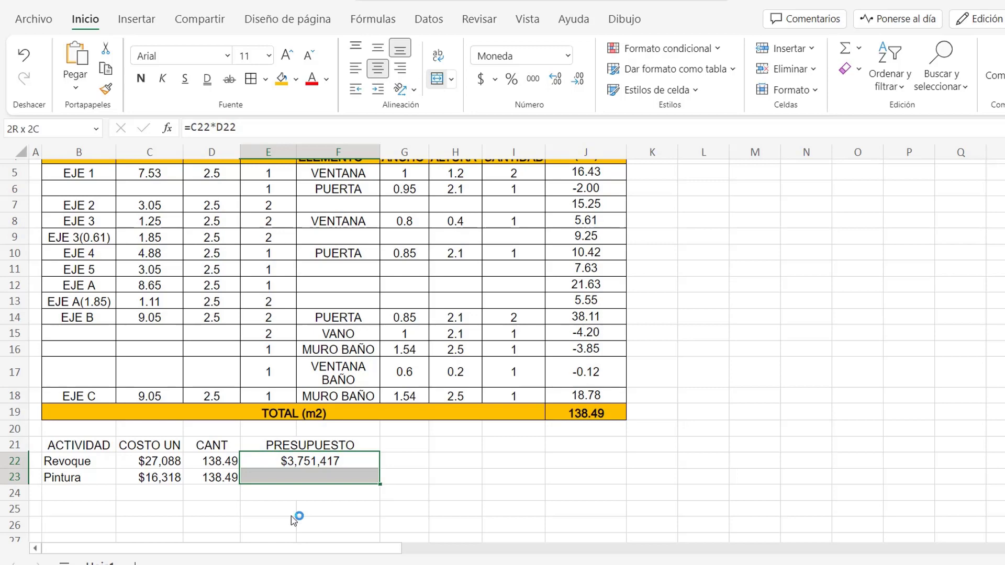
Enter the activity Estuco in B24 with a unit cost of 19506
left_click(78, 492)
type("Estuco")
key("Tab")
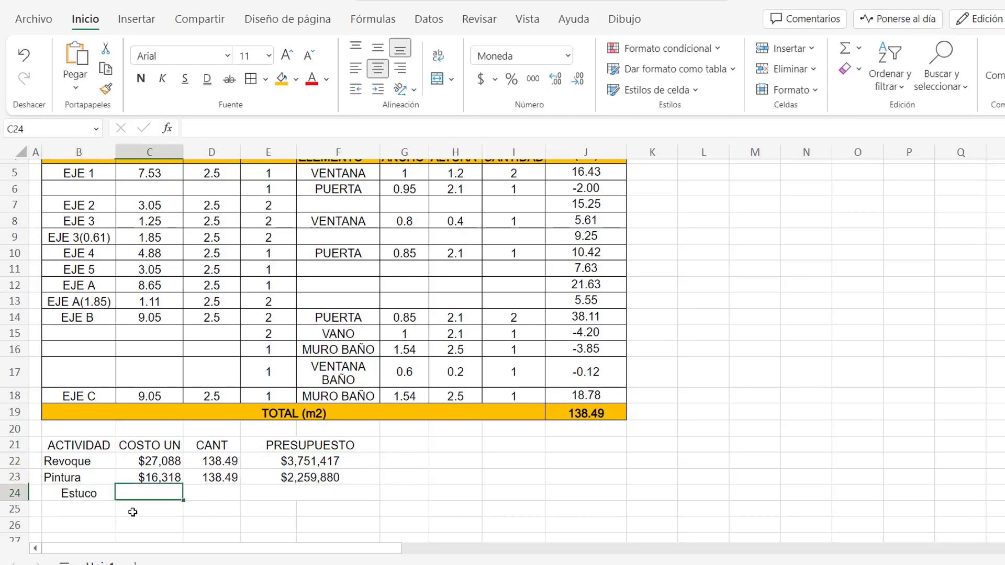
key("shift+Tab")
key("Tab")
type("19506")
key("Tab")
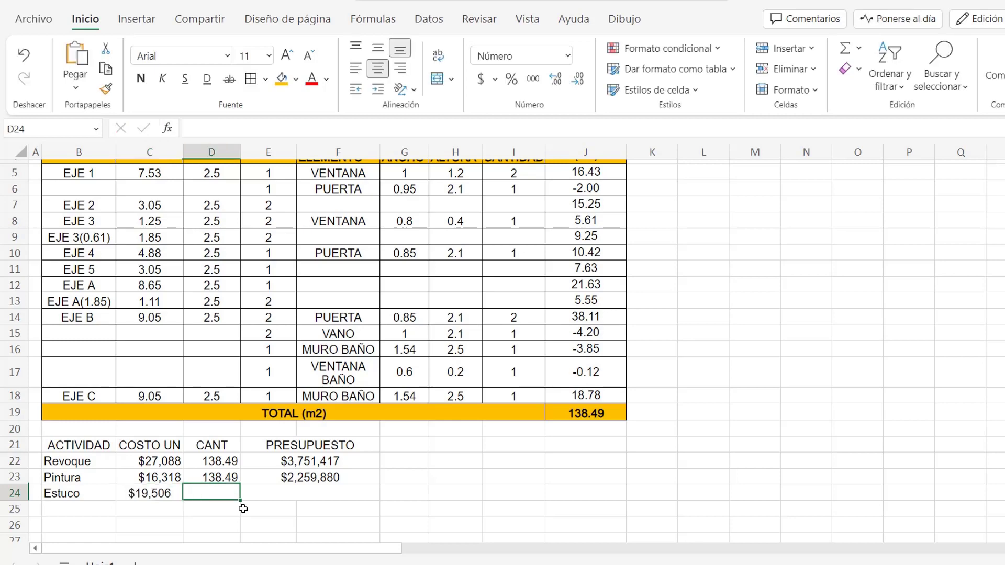
Link the Estuco quantity in D24 to the total area in J19 and copy the budget formula down from E23
type("=")
key("Return")
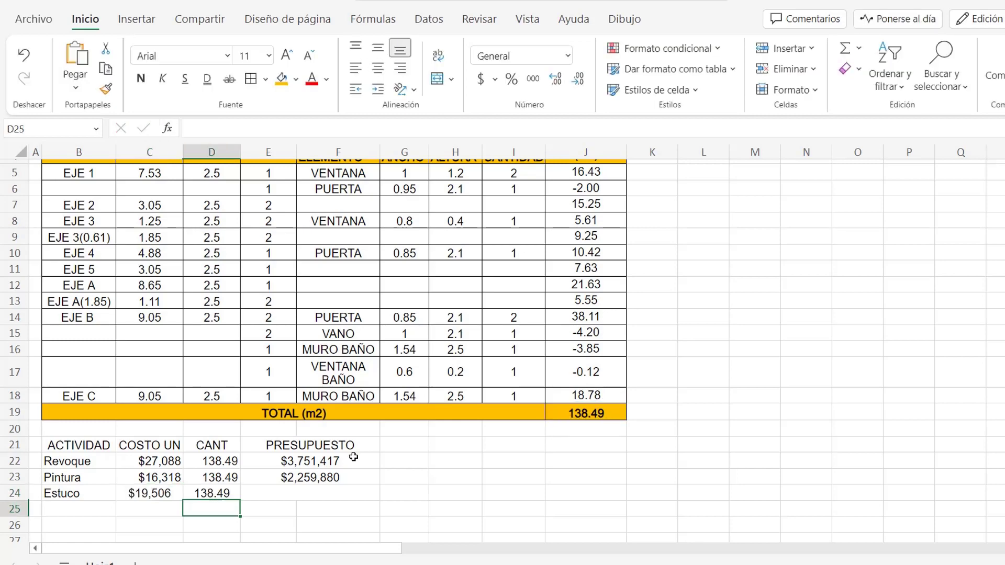
left_click(343, 479)
left_click_drag(379, 485, 380, 499)
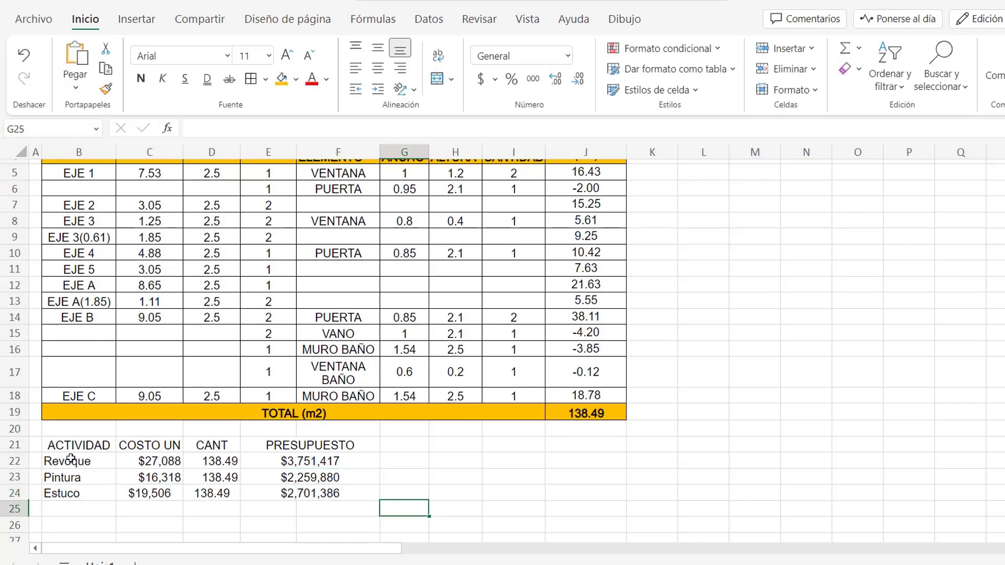
Center the activity rows 22 to 24, and format the cost table's header row with borders, yellow fill and bold text
left_click_drag(57, 462, 298, 495)
left_click(378, 68)
left_click_drag(57, 445, 367, 445)
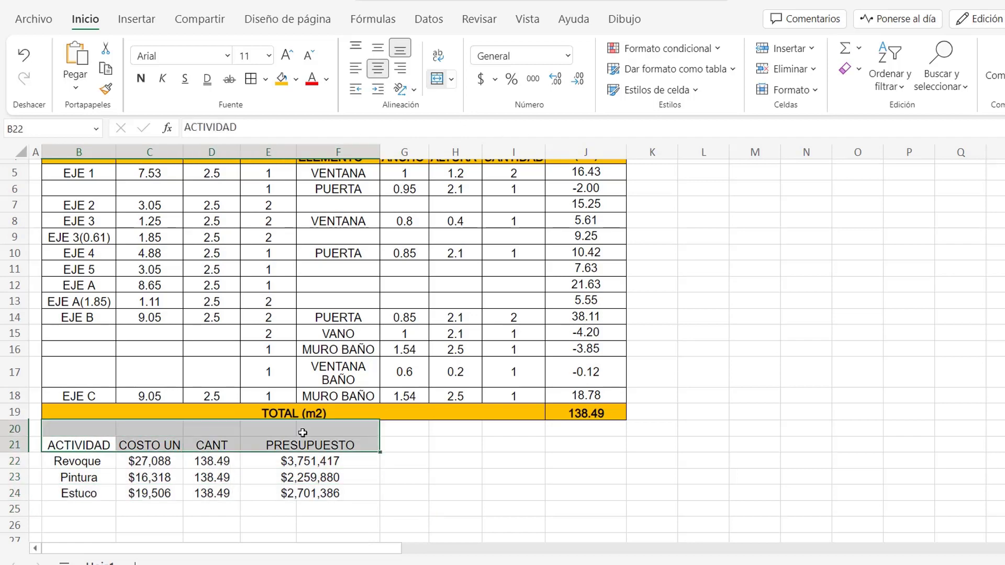
left_click(296, 79)
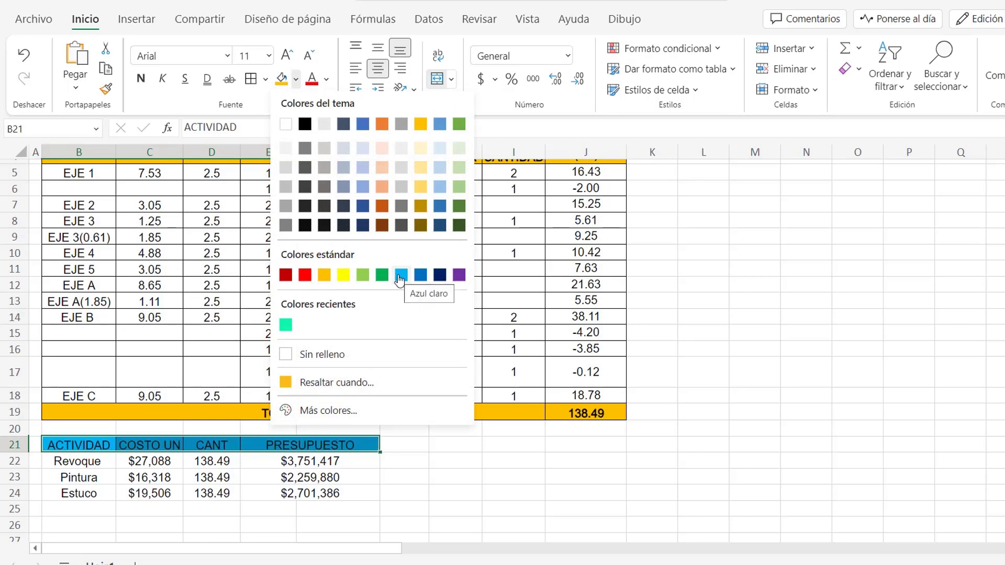
left_click(344, 275)
left_click(140, 78)
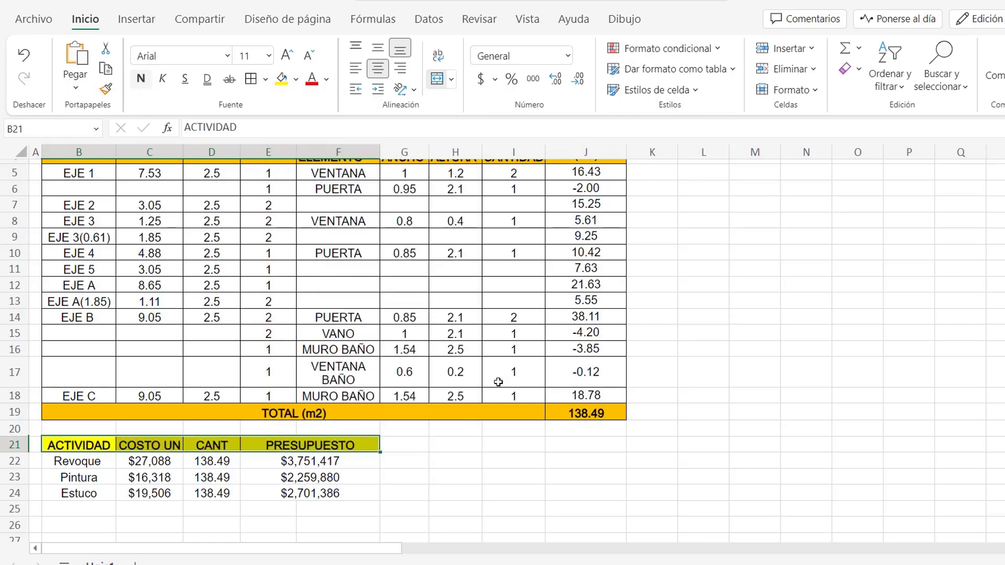
Apply borders and a light gold fill to the activity rows B22:F24
left_click(455, 461)
scroll(485, 508, "up", 2)
scroll(485, 508, "down", 2)
left_click_drag(85, 462, 361, 493)
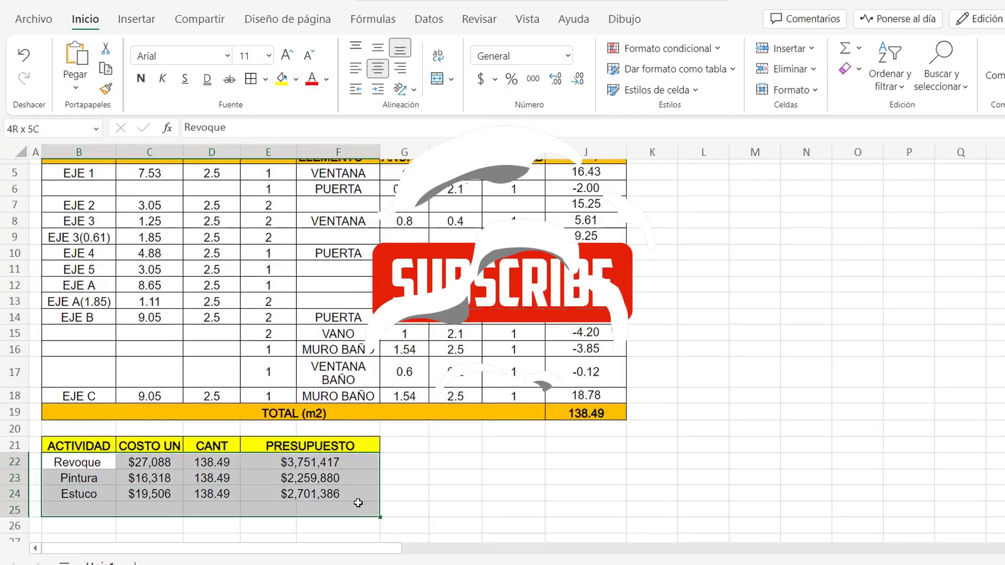
left_click(295, 79)
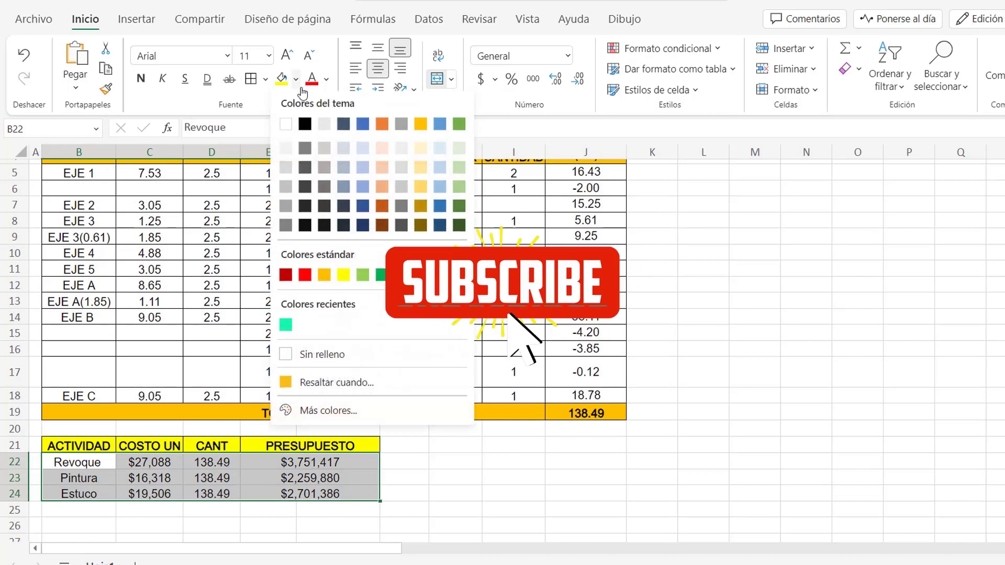
left_click(421, 156)
left_click(424, 507)
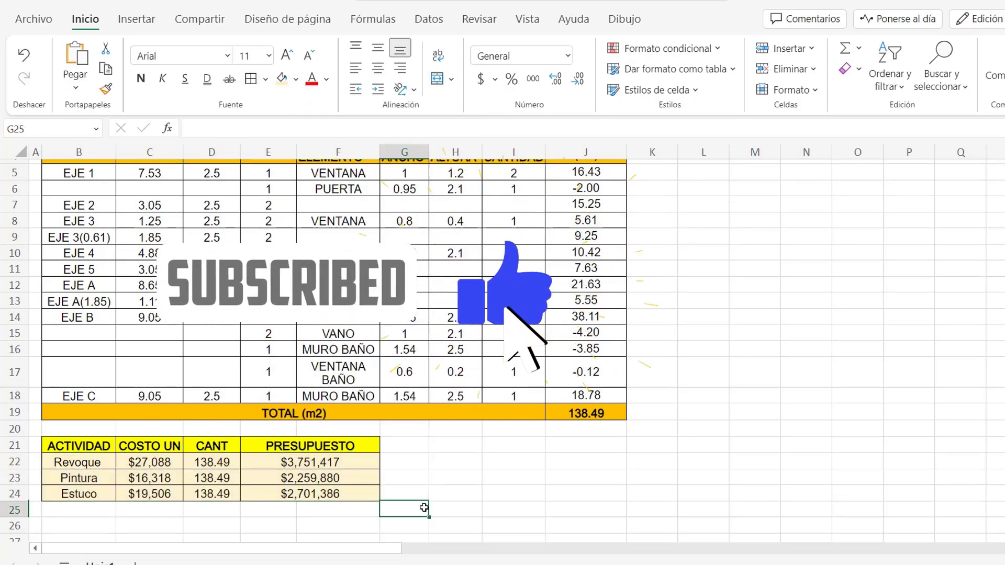
left_click(362, 463)
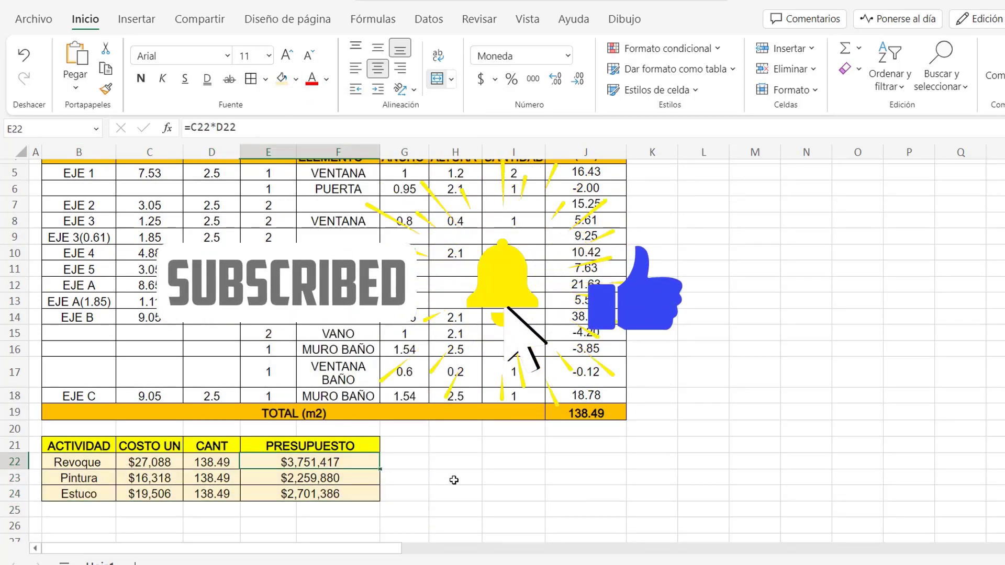
scroll(495, 482, "up", 2)
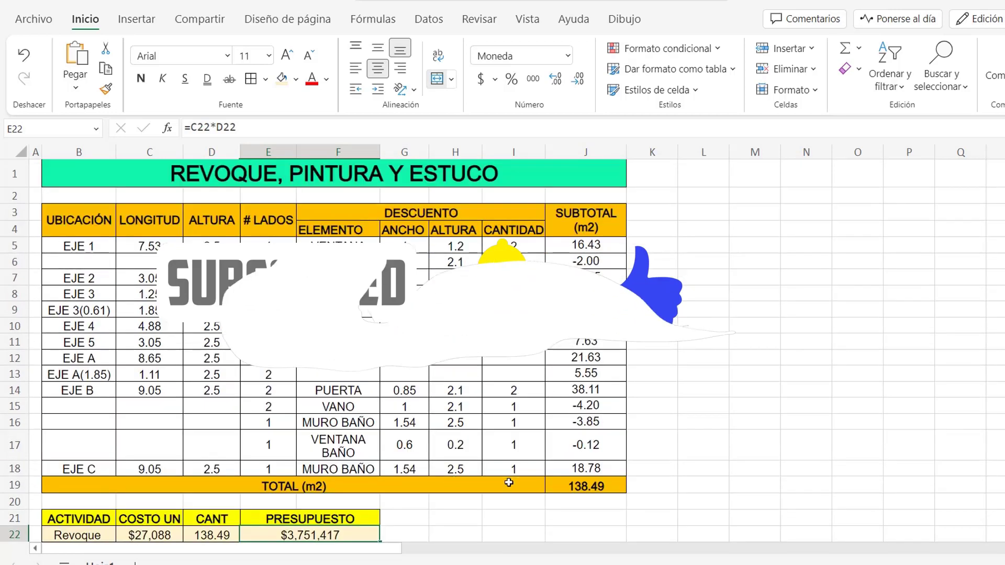